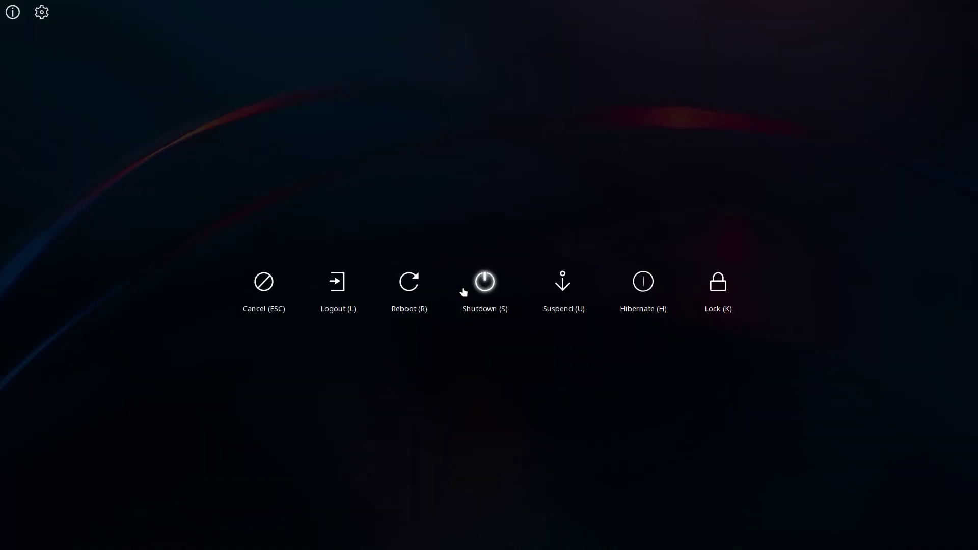
Shut down, then pick the Qtile session at the SDDM login screen and focus the password field
click(464, 292)
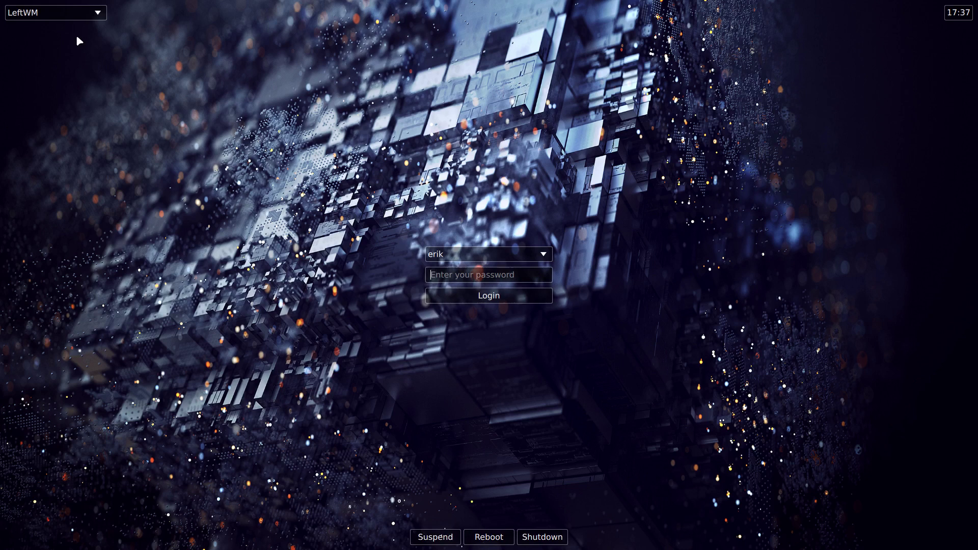
click(75, 19)
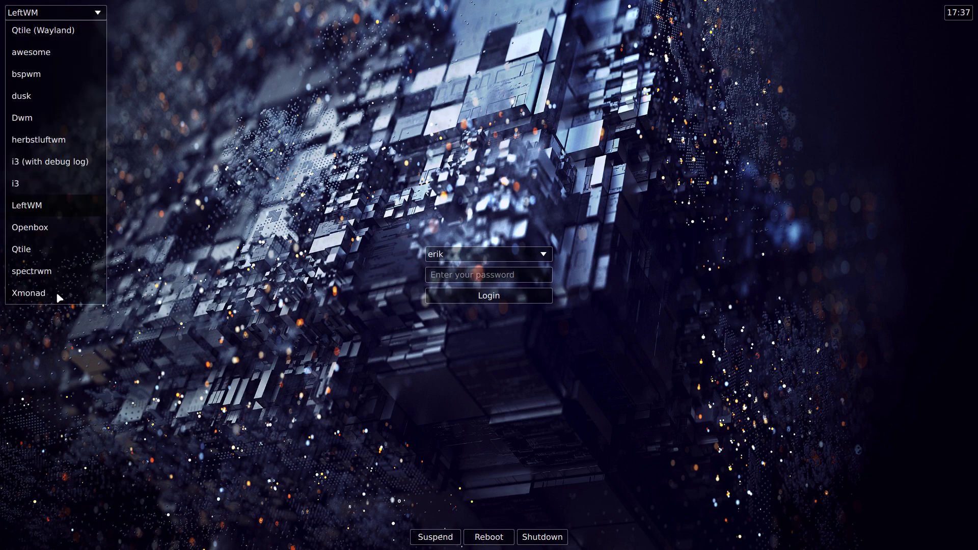
click(39, 251)
click(489, 276)
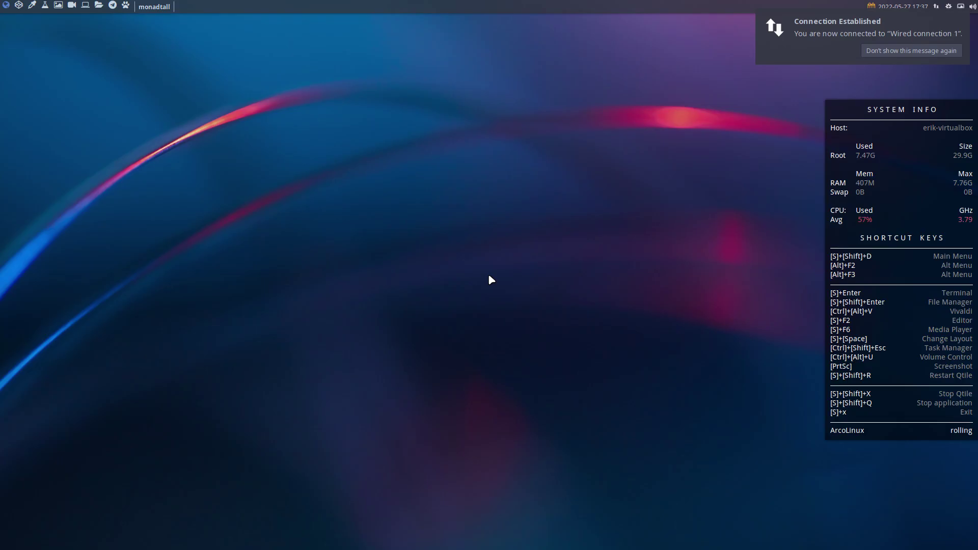
Open Thunar with hidden files shown and browse into ~/.config/qtile
click(866, 55)
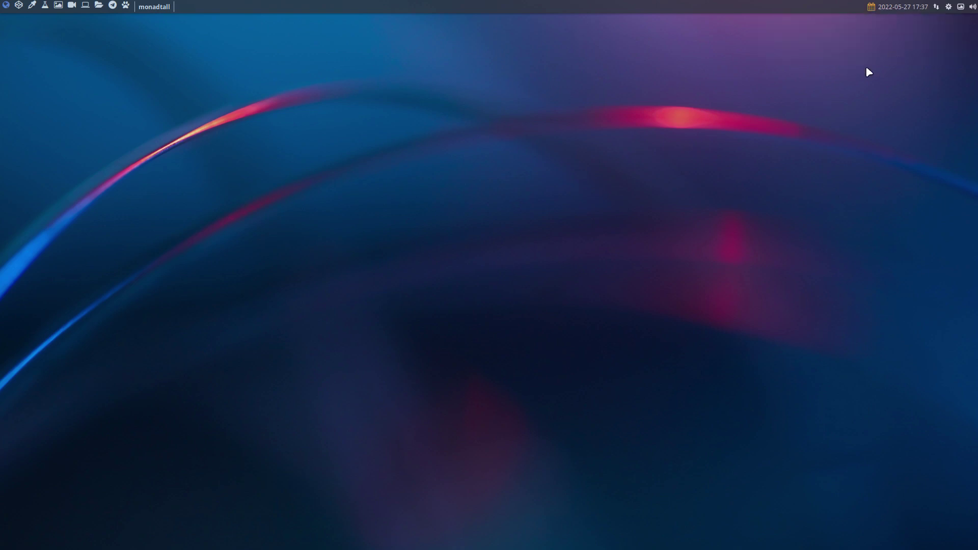
key(super+shift+Return)
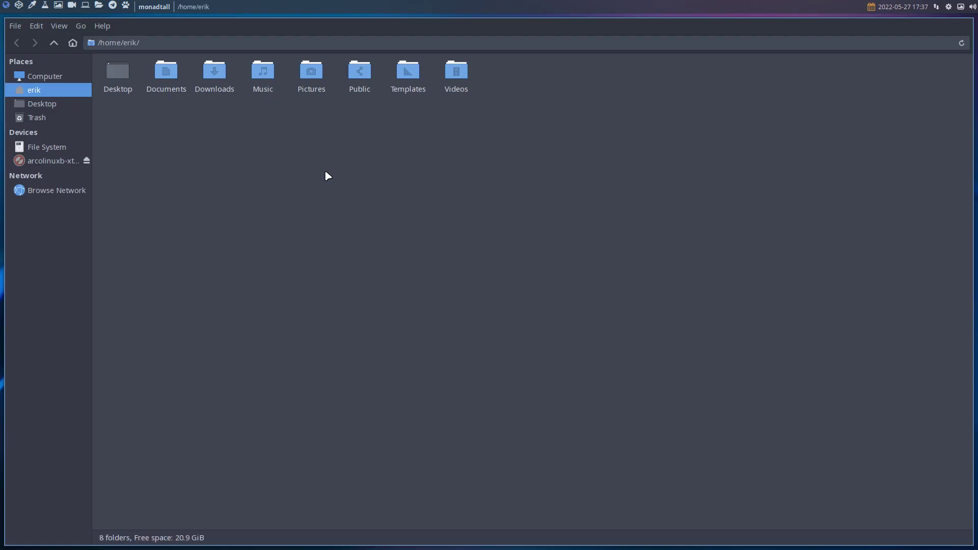
key(ctrl+h)
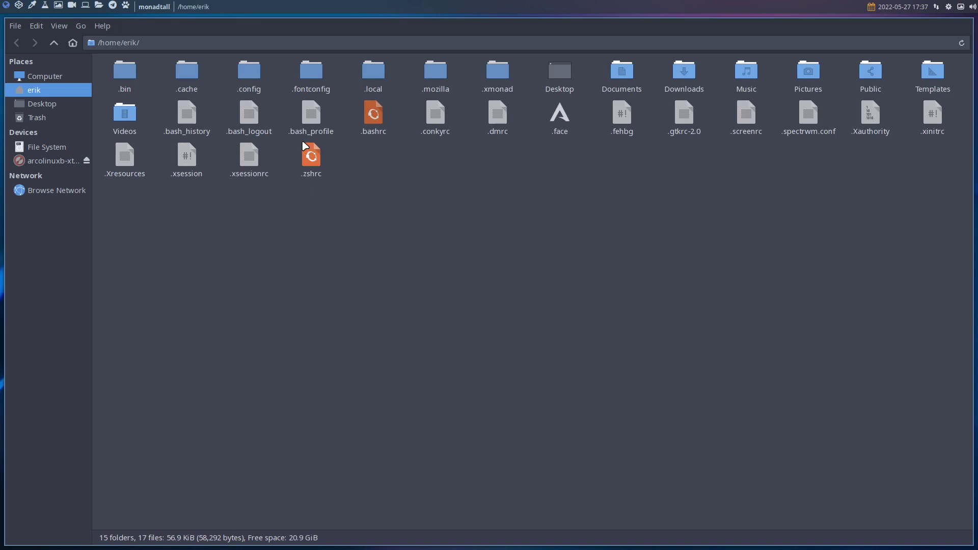
double_click(253, 85)
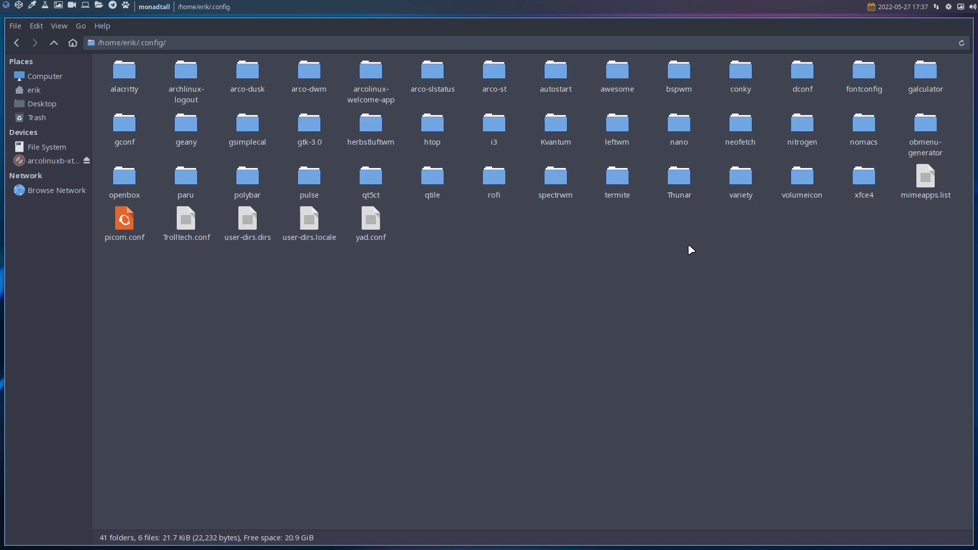
double_click(428, 179)
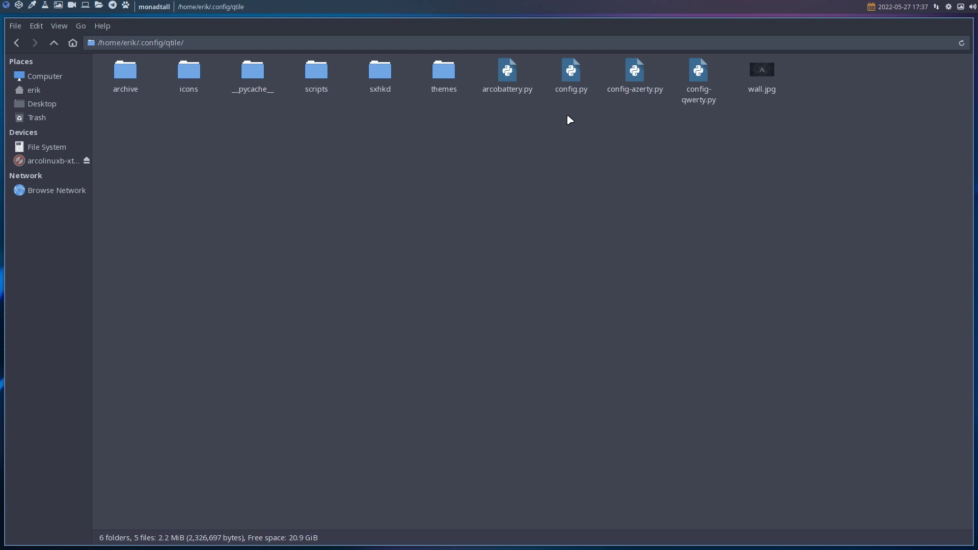
Select config-qwerty.py and config.py together and choose Compare from their context menu
click(632, 77)
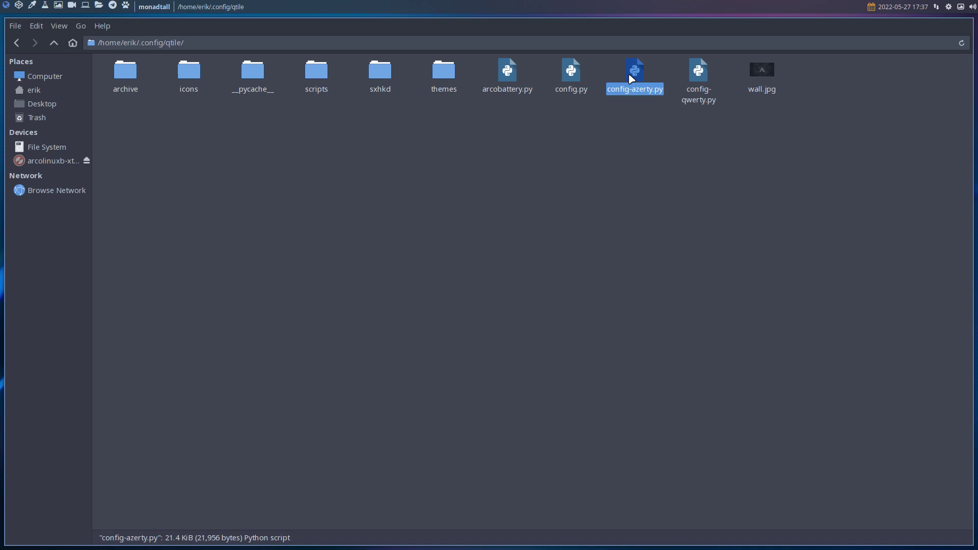
drag(572, 120, 710, 69)
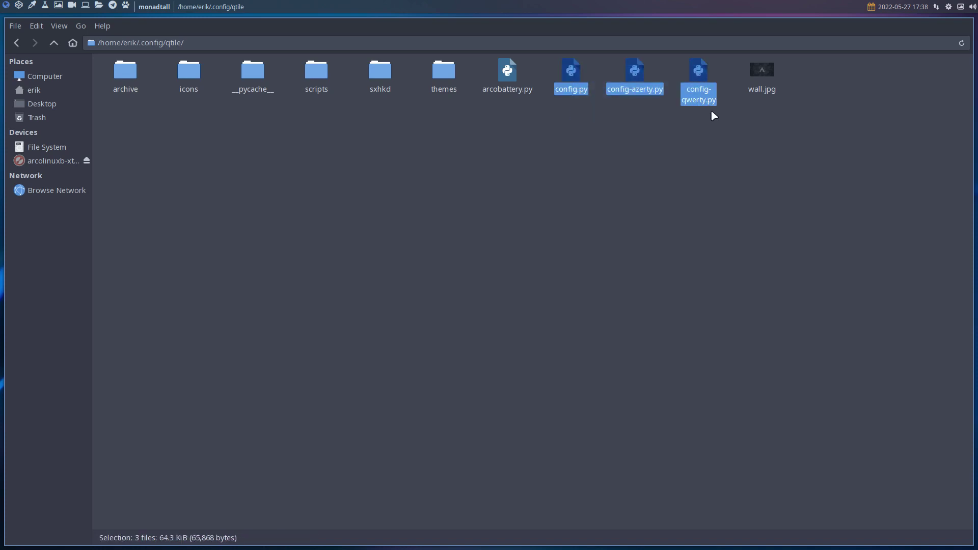
click(709, 104)
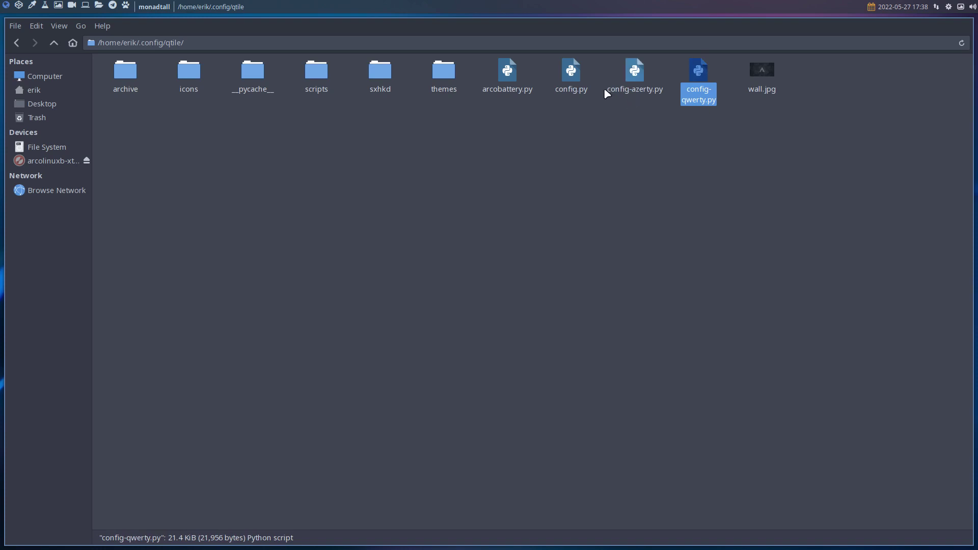
click(572, 75)
right_click(573, 76)
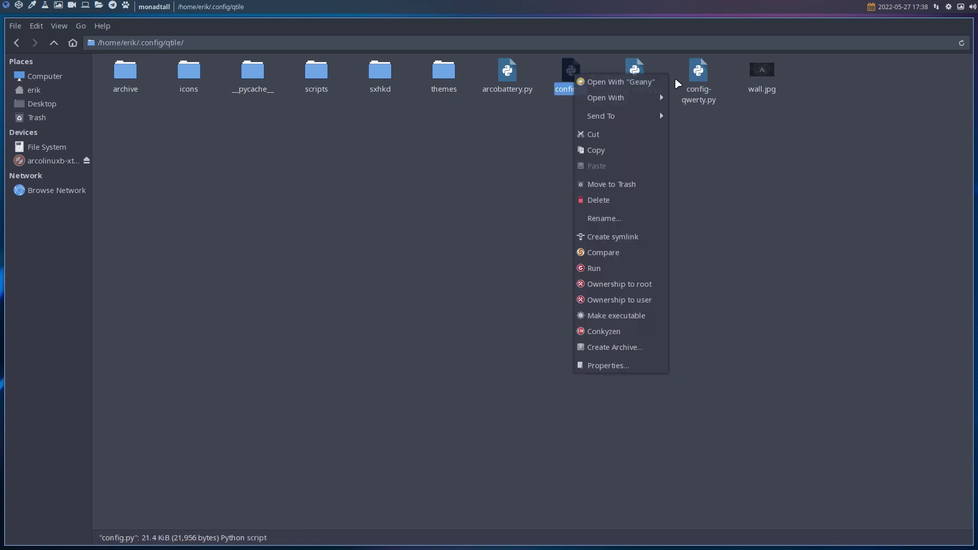
click(675, 77)
click(695, 72)
ctrl+click(572, 75)
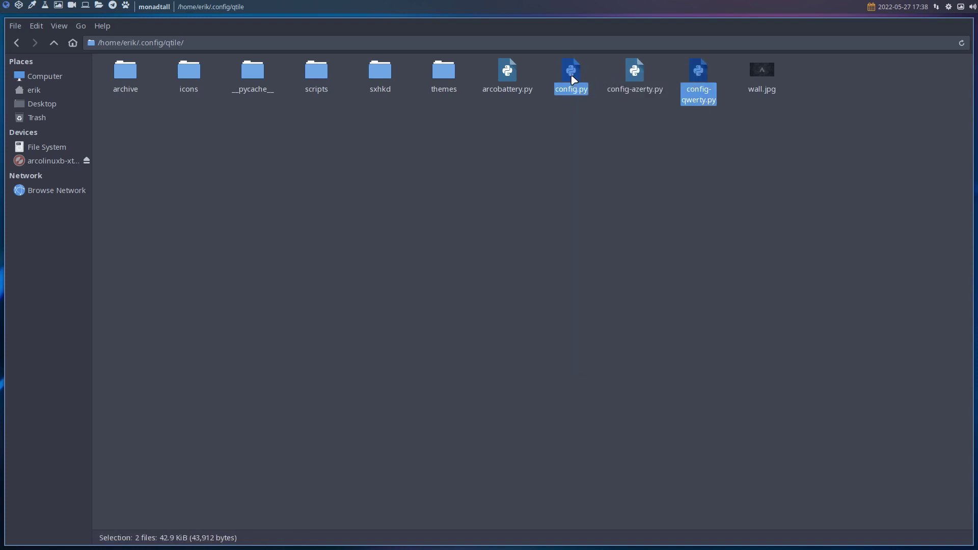
right_click(573, 77)
click(606, 240)
Install Meld with 'sudo pacman -S meld' in the drop-down terminal, then hide the terminal
key(F12)
text(sudo )
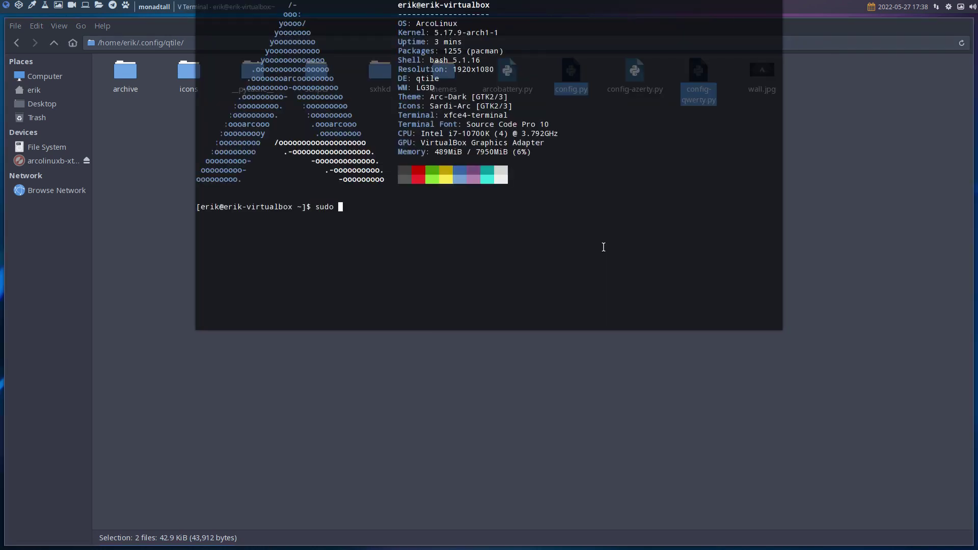
text(pacman -S meld)
key(Return)
key(Return)
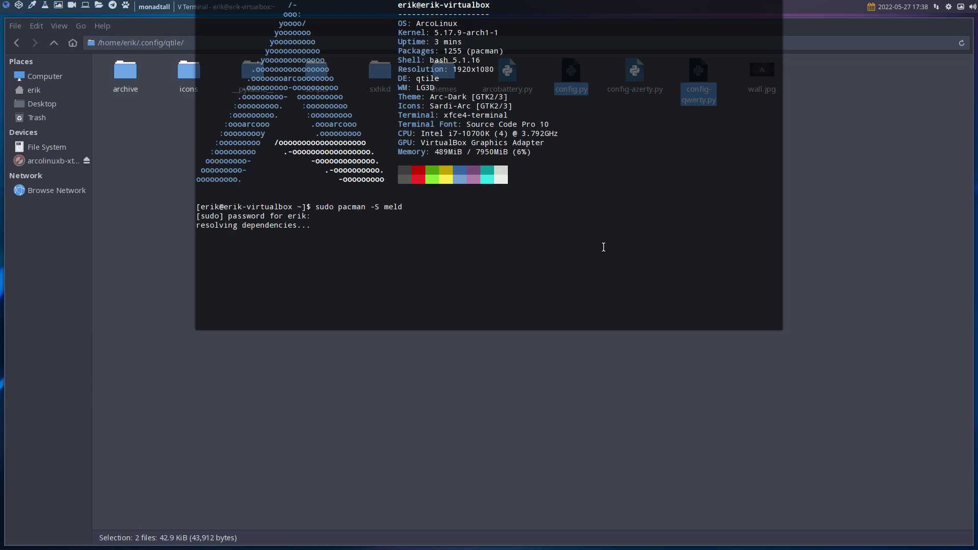
key(Return)
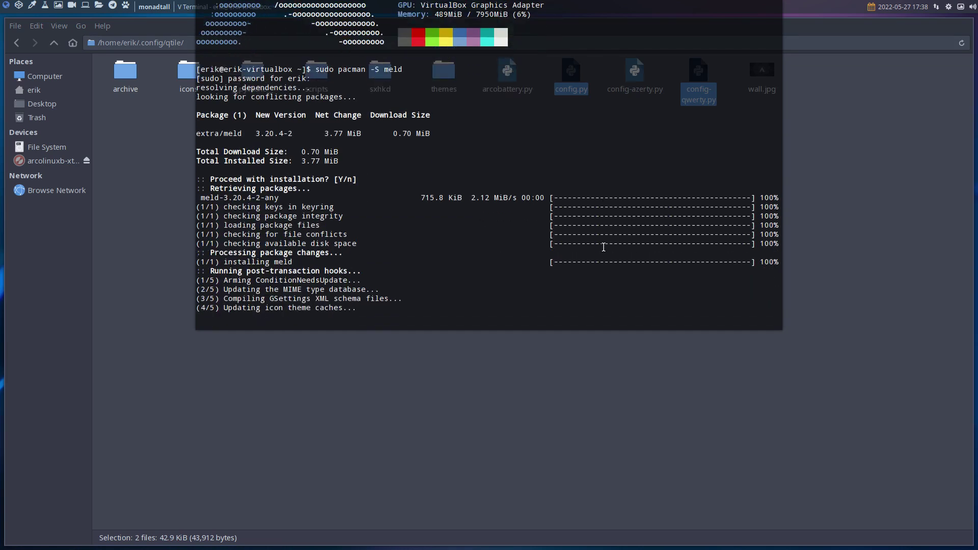
key(F12)
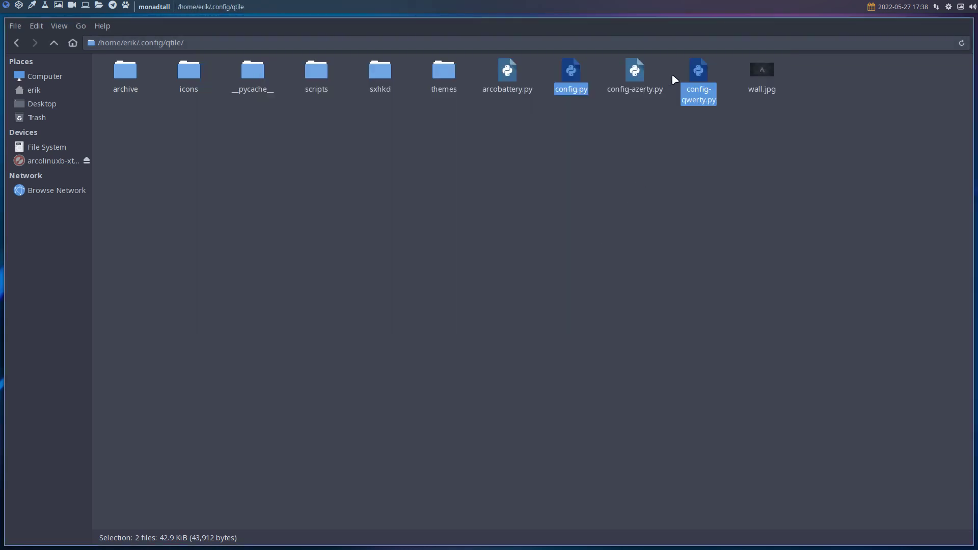
right_click(704, 79)
click(745, 246)
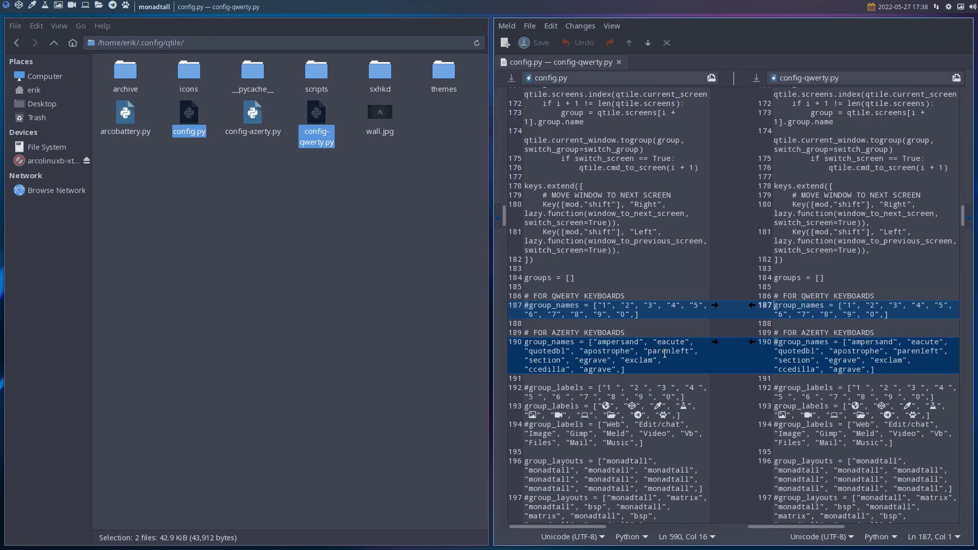
key(super+f)
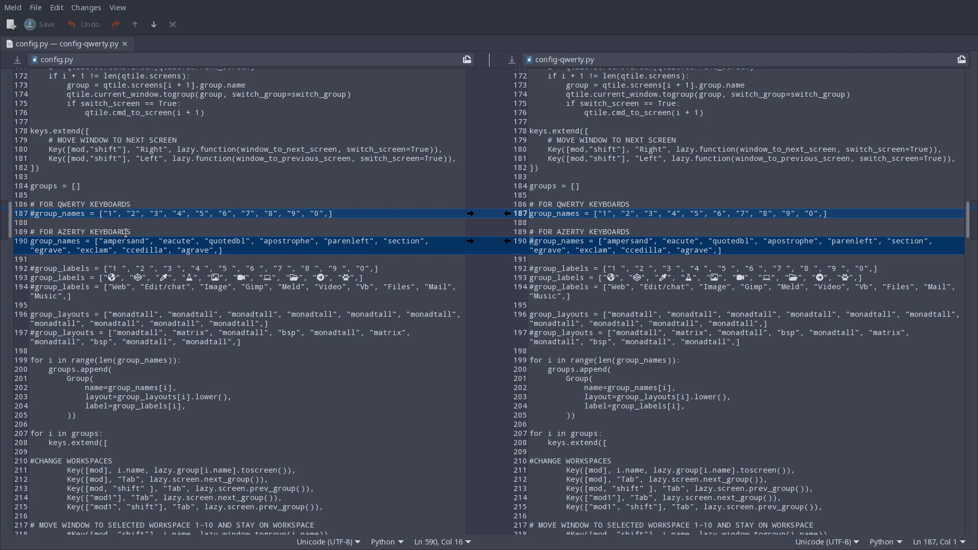
Close the comparison, open Alacritty, dismiss the theme picker and type 'azerty' at the prompt
key(super+q)
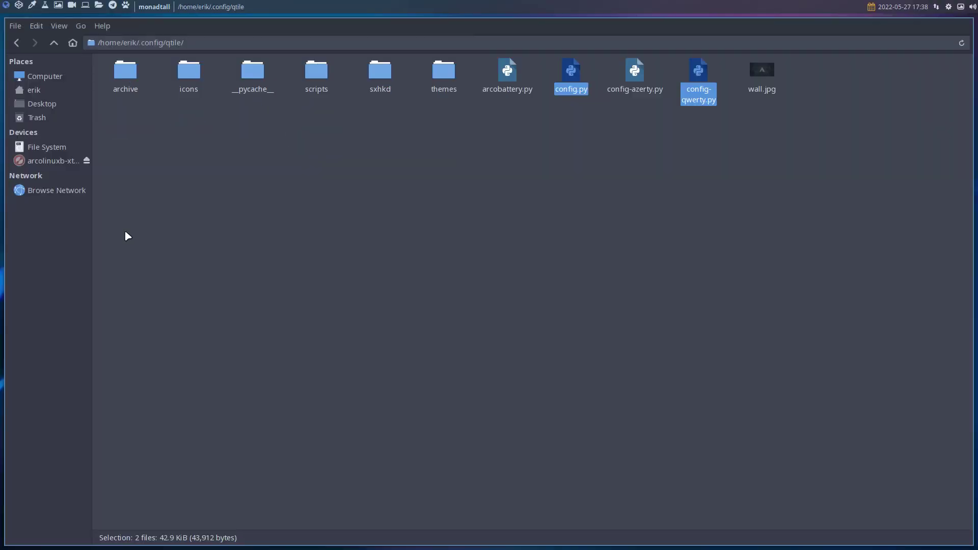
key(super+Return)
key(super+r)
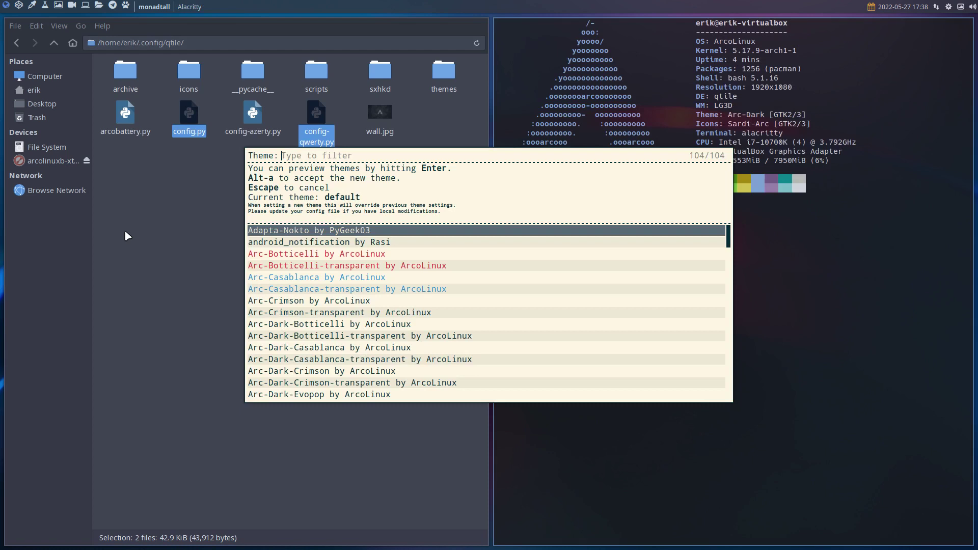
key(Escape)
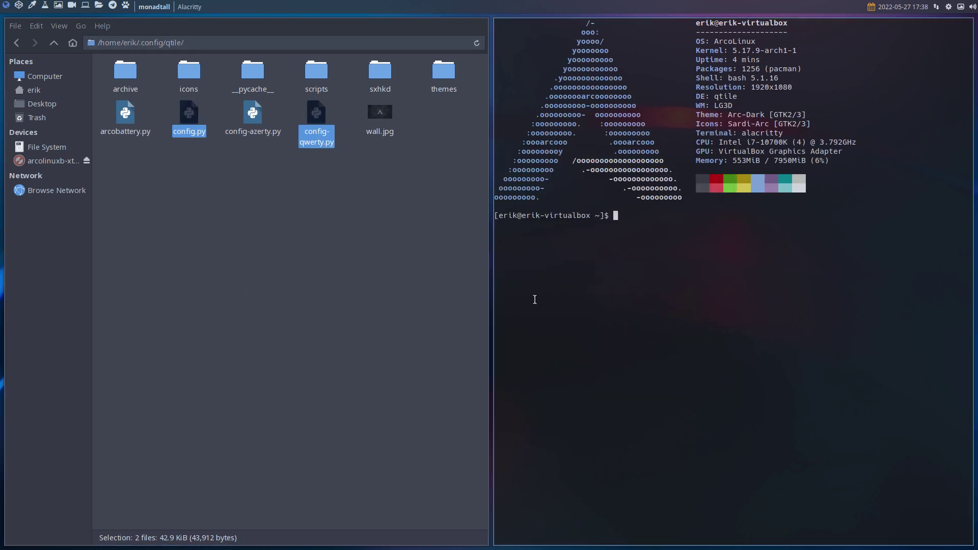
text(azerty)
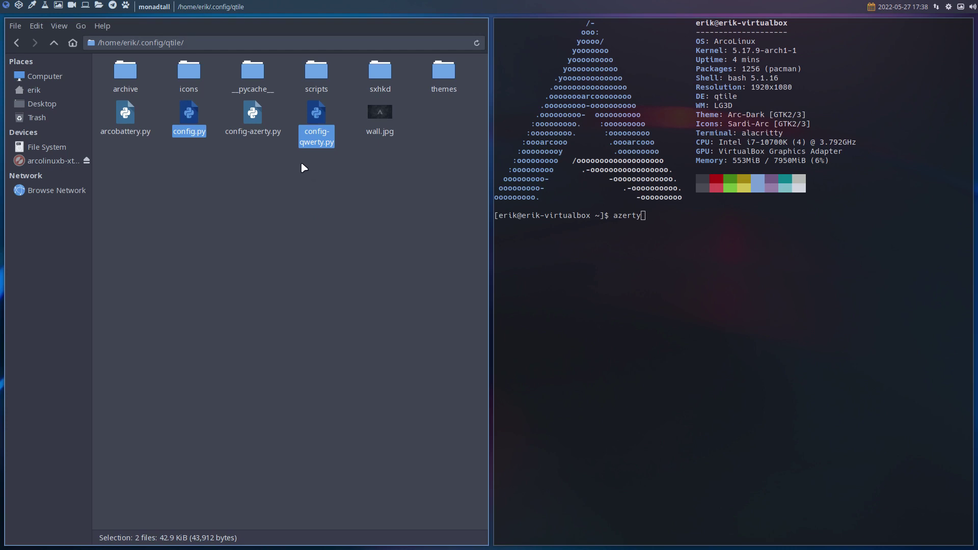
View autostart.sh from the scripts folder, then close the viewer
double_click(315, 73)
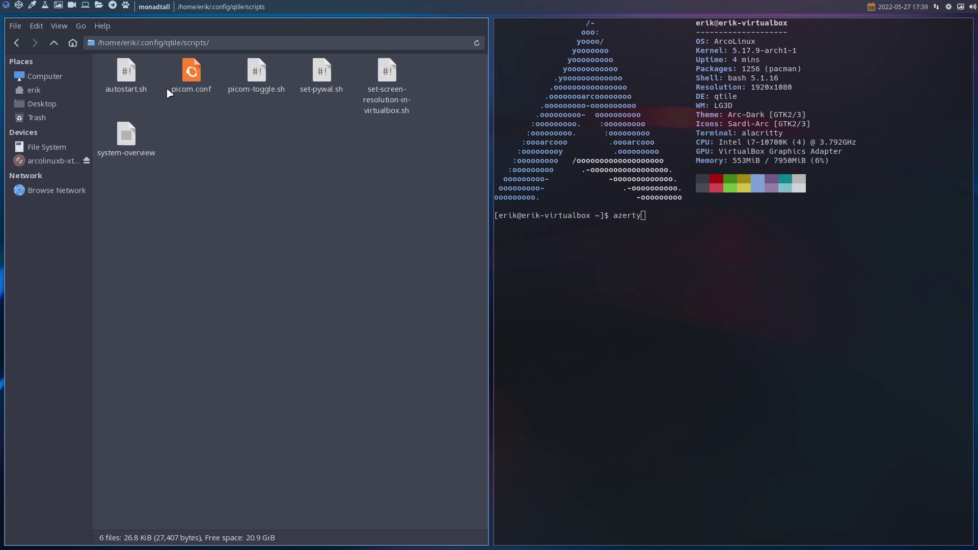
double_click(127, 73)
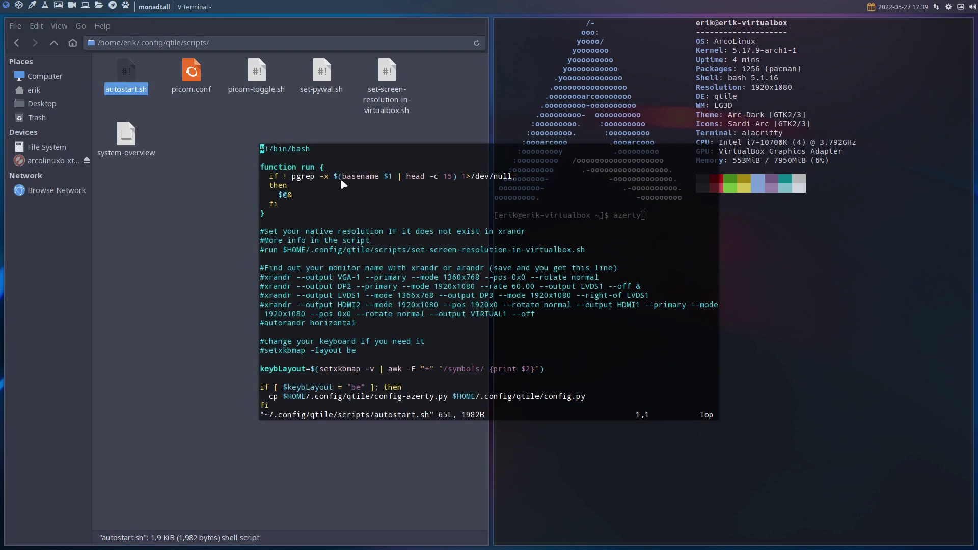
key(super+q)
Run 'sudo pacman -S sublime-text-4' in Alacritty to install Sublime Text 4
text(azerty)
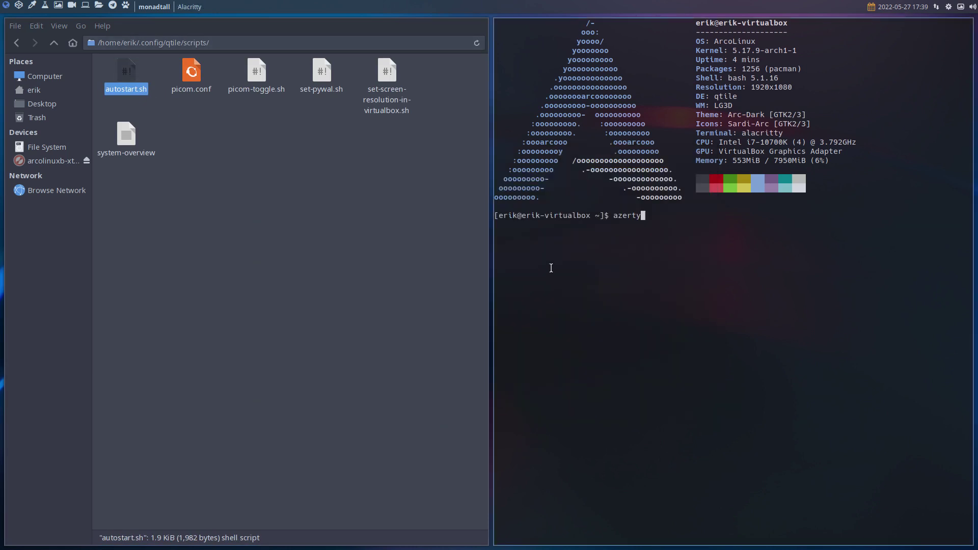
key(BackSpace)
key(BackSpace)
key(BackSpace)
key(BackSpace)
key(BackSpace)
key(BackSpace)
text(sudo )
text(pamc)
key(BackSpace)
key(BackSpace)
text(amc)
key(BackSpace)
key(BackSpace)
text(cman -S sublime-text-4)
key(Return)
key(Return)
key(Return)
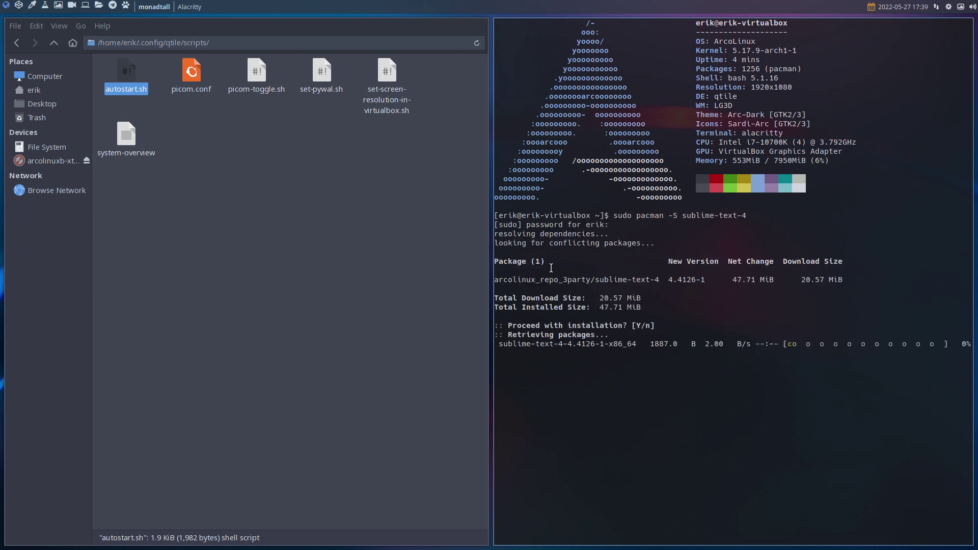
Close the terminal and open autostart.sh in Sublime Text
key(super+q)
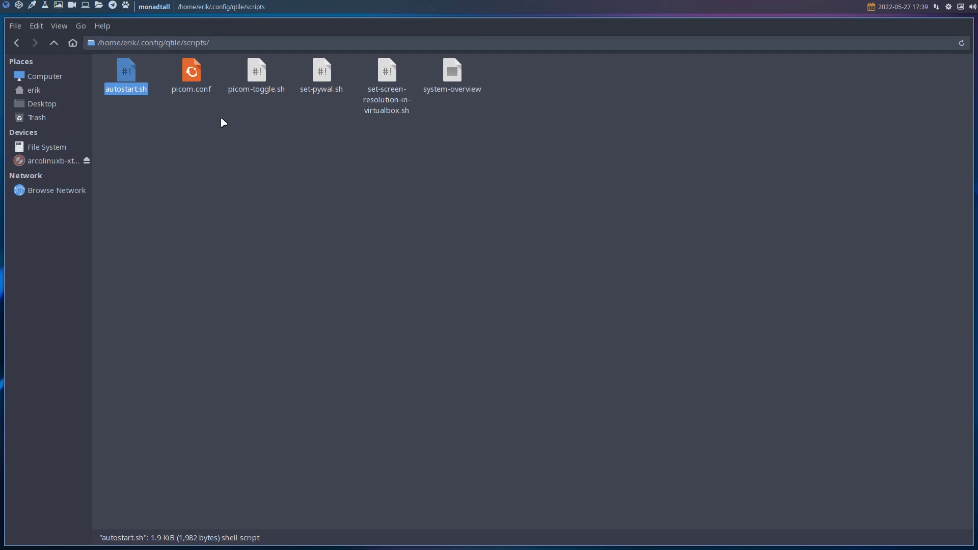
right_click(130, 72)
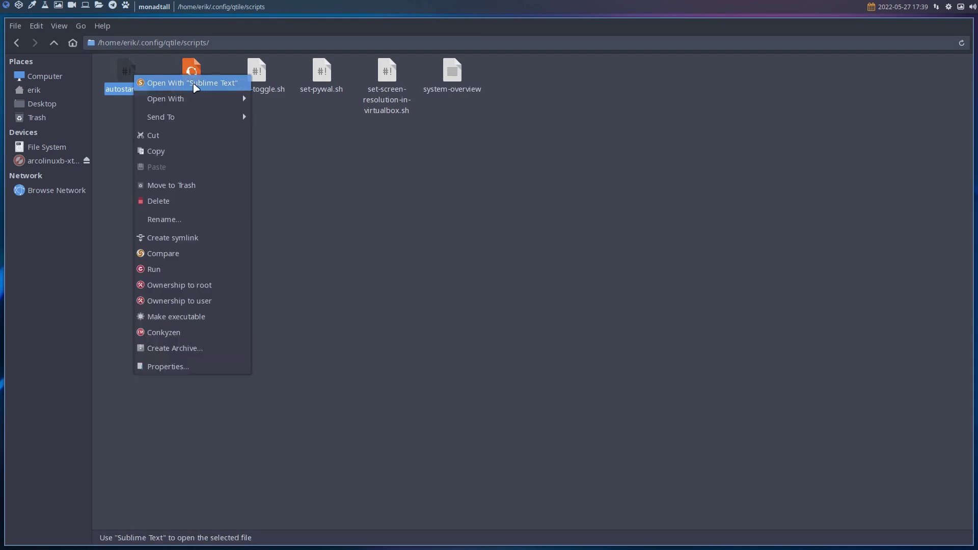
click(180, 84)
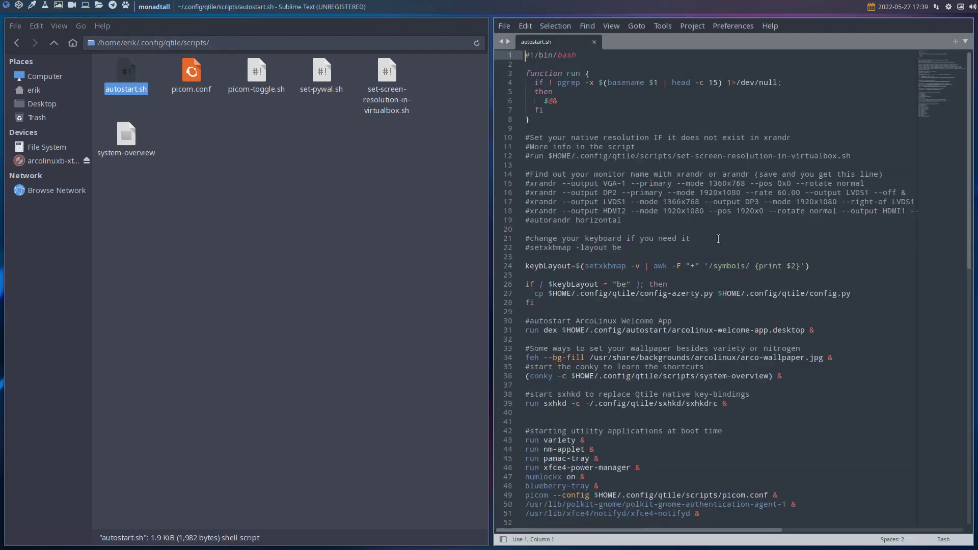
Highlight the keybLayout 'be' check on lines 24–26 that copies config-azerty.py to config.py
scroll(718, 239, down, 5)
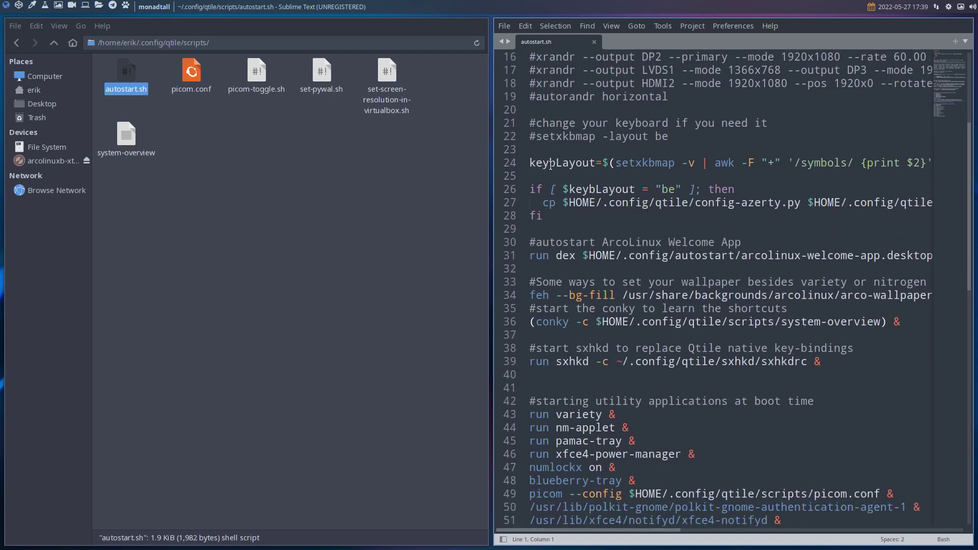
click(510, 163)
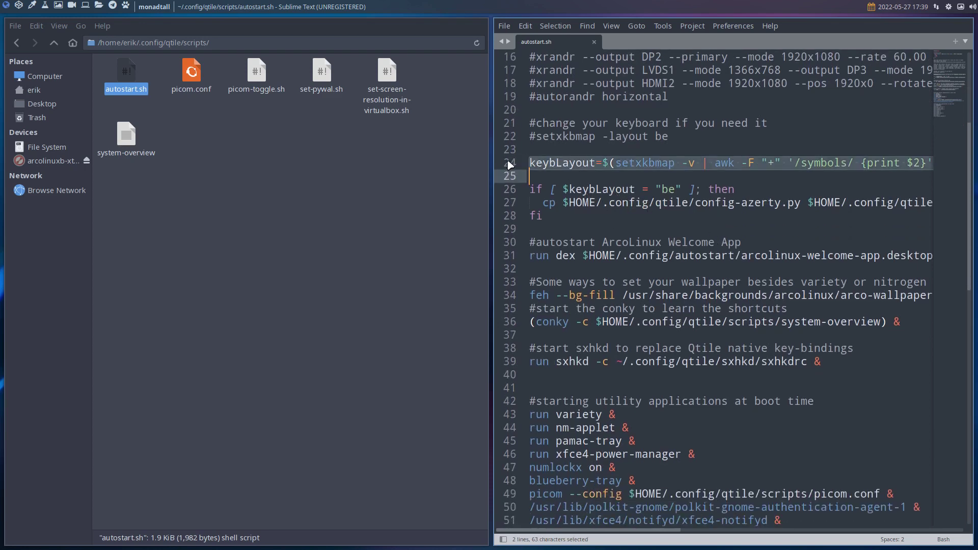
click(661, 190)
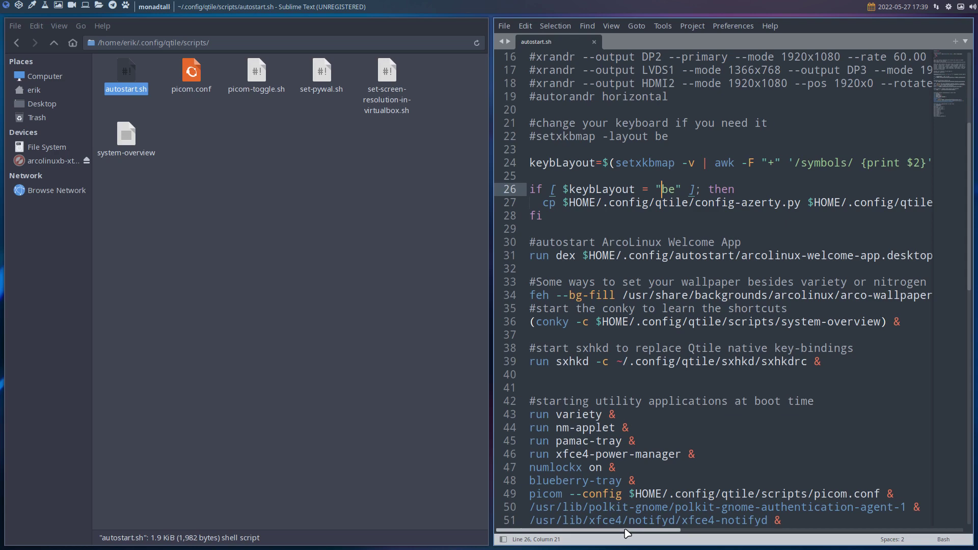
mouse_move(628, 534)
mouse_down()
mouse_move(669, 533)
mouse_move(616, 530)
mouse_up()
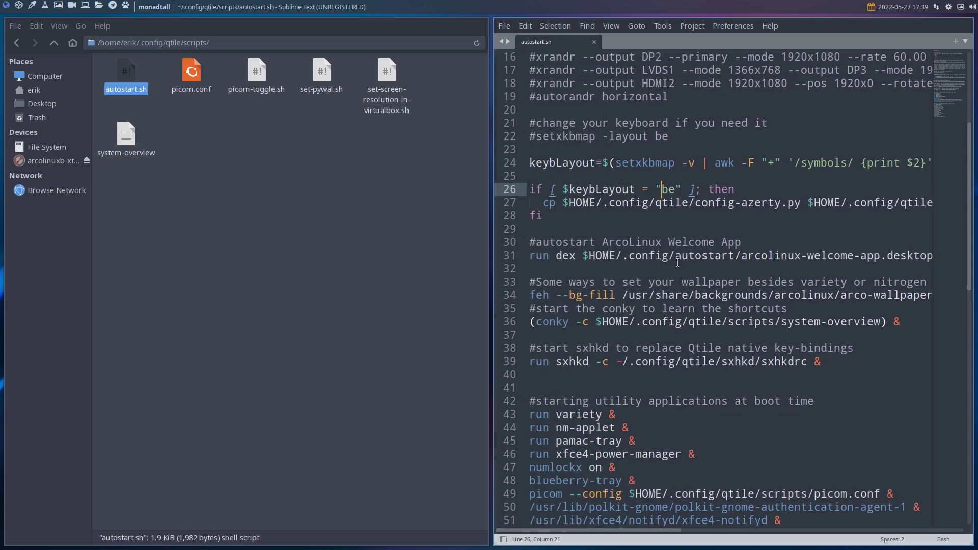
drag(701, 203, 795, 203)
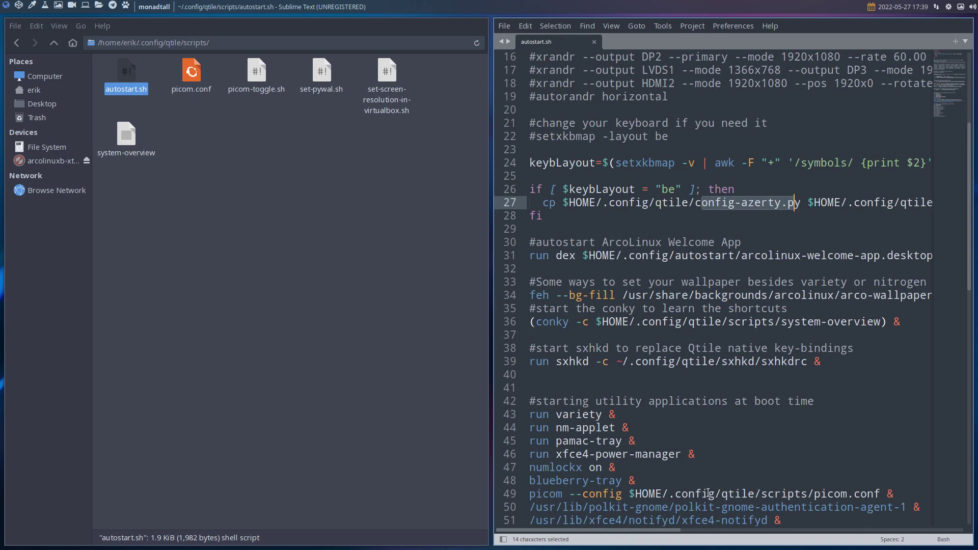
drag(675, 533, 627, 526)
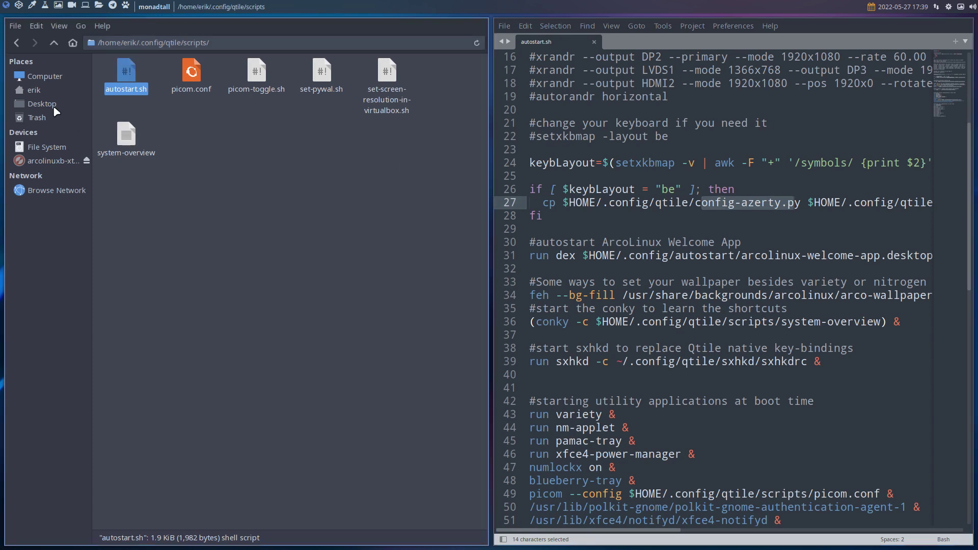
Browse from the file system root to /etc/skel/.config/qtile
click(49, 147)
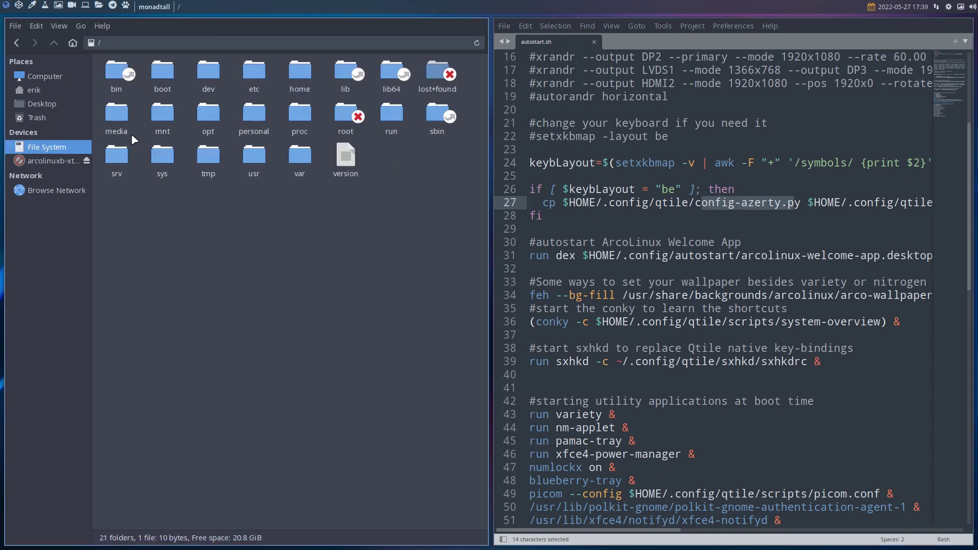
double_click(257, 72)
text(skel)
key(Return)
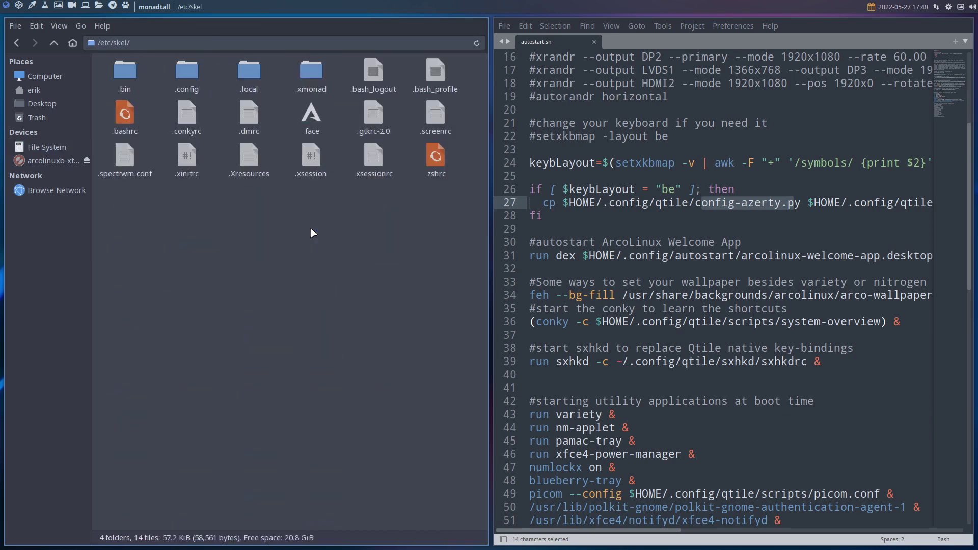
double_click(187, 72)
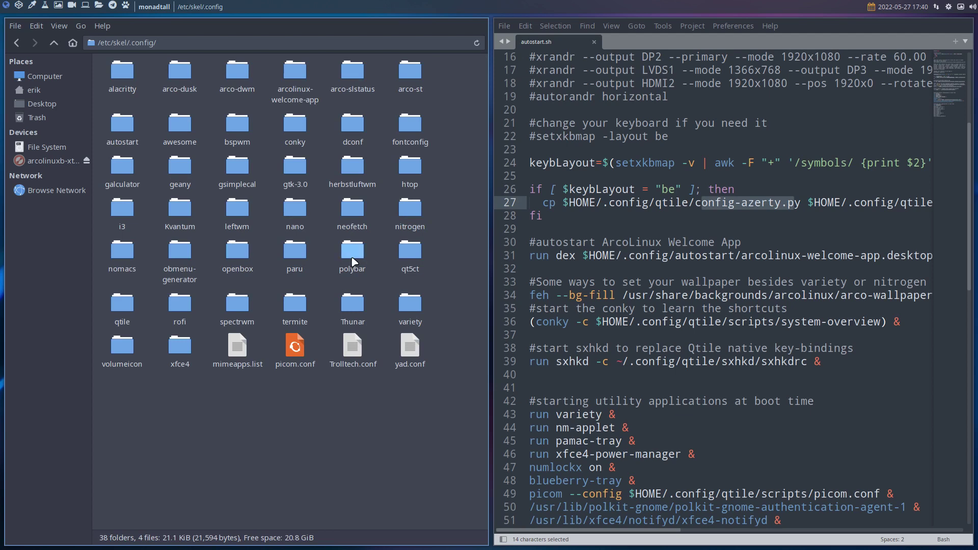
double_click(121, 304)
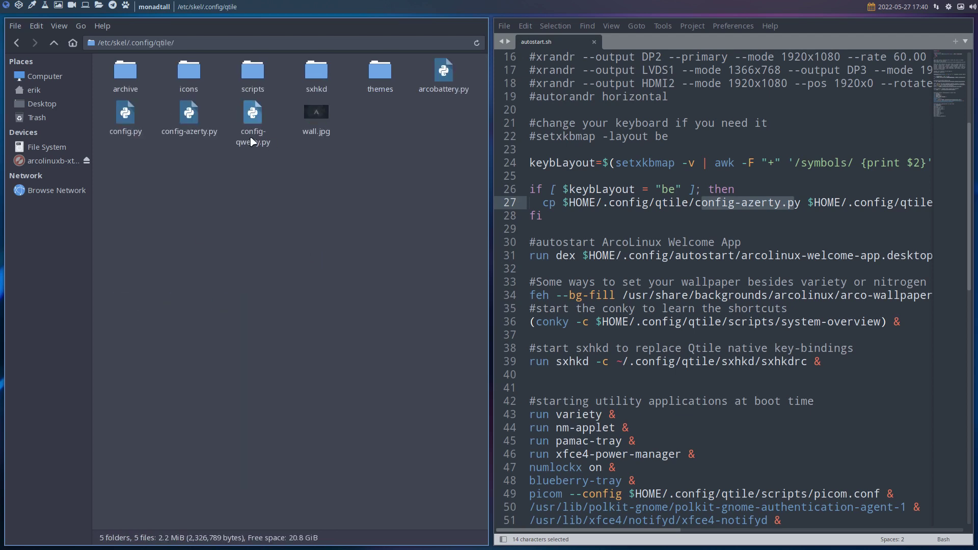
Select config.py and config-qwerty.py together and bring up their context menu
click(113, 118)
ctrl+click(253, 120)
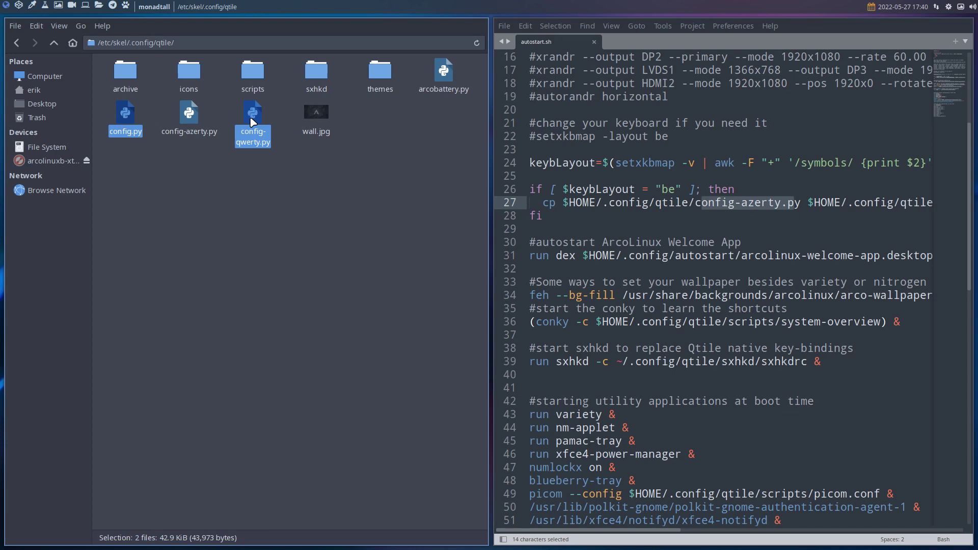
right_click(252, 121)
Compare skel config.py with config-qwerty.py in Meld, checking the end of line 563
click(289, 260)
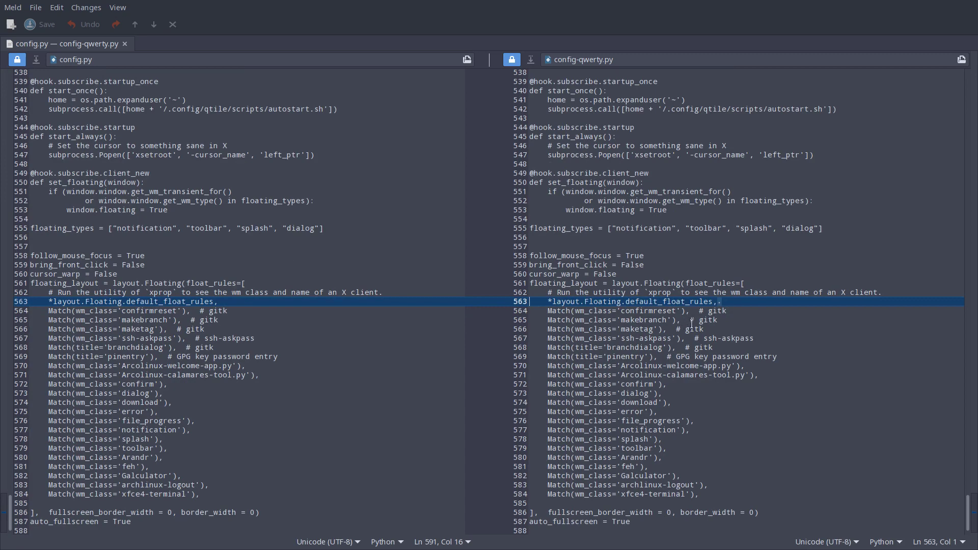
click(732, 305)
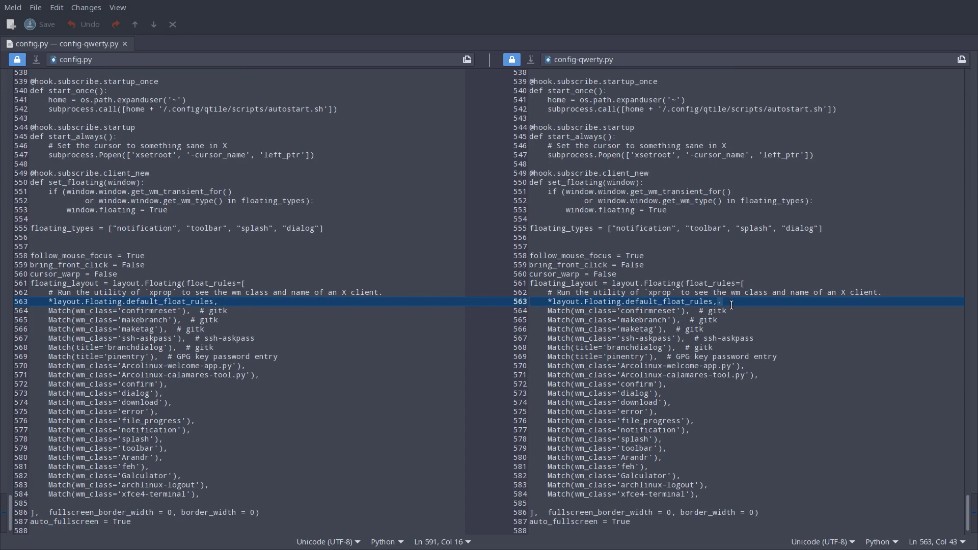
scroll(675, 331, down, 1)
scroll(676, 330, up, 15)
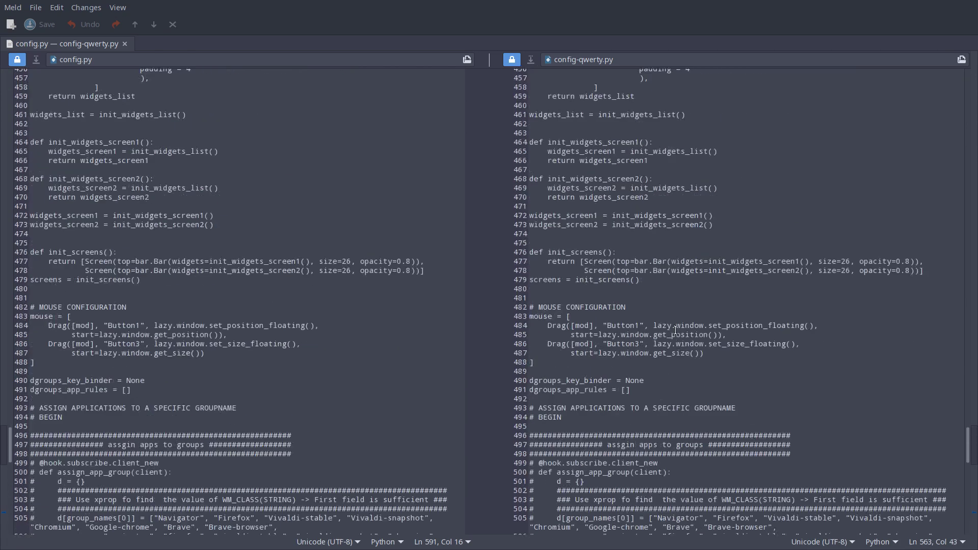
scroll(676, 331, up, 20)
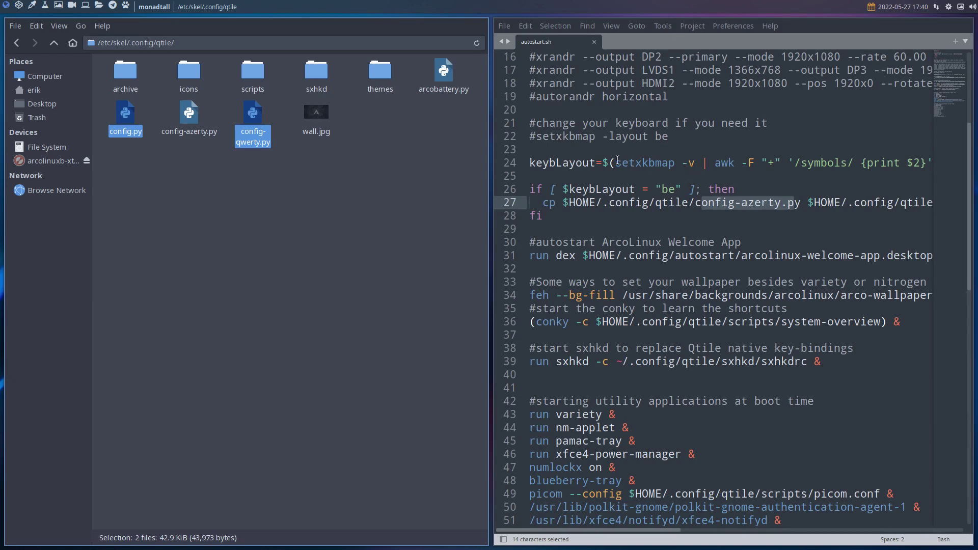
Mark the keybLayout detection line and its 'be' value on line 26 in autostart.sh
click(514, 167)
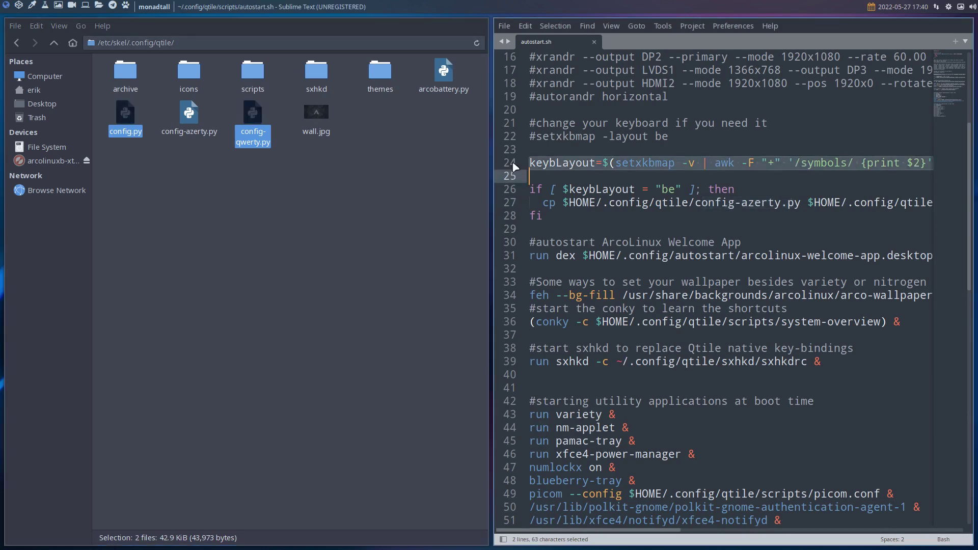
click(678, 190)
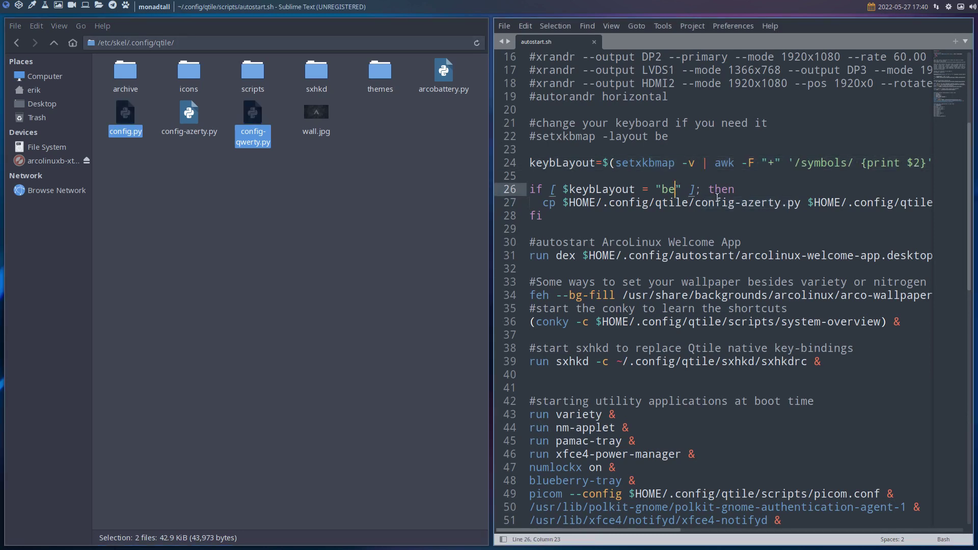
drag(671, 530, 770, 531)
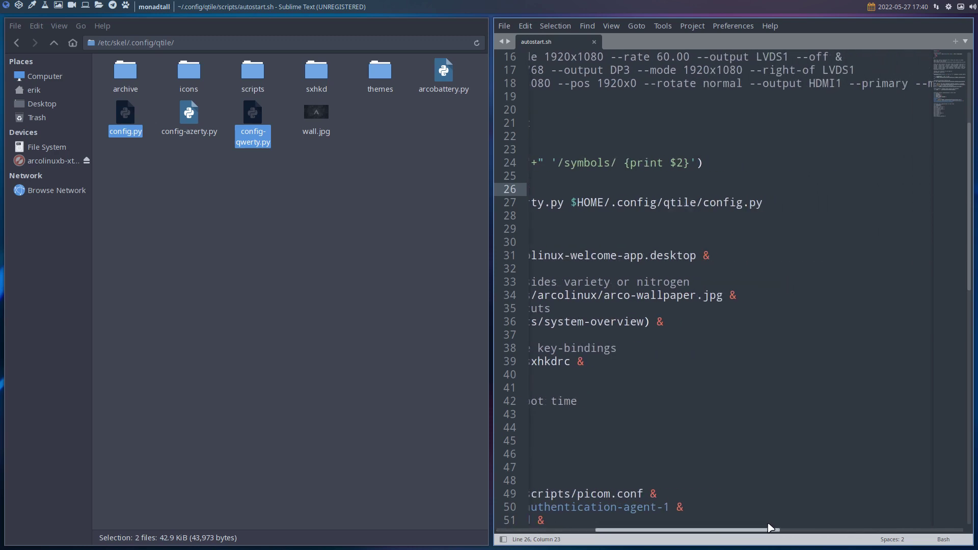
Click through config-azerty.py, config-qwerty.py and config.py in the skel qtile folder
drag(164, 150, 255, 114)
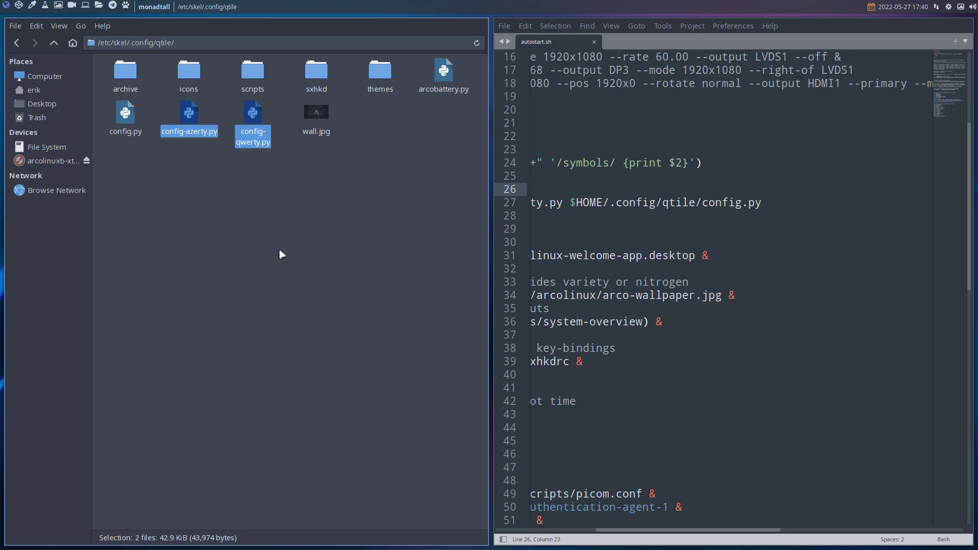
click(128, 121)
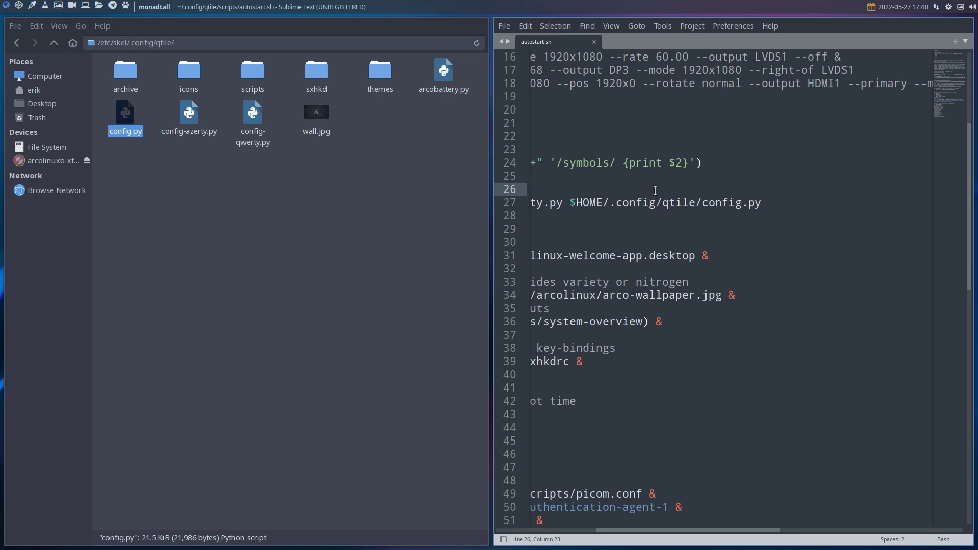
click(189, 117)
click(122, 121)
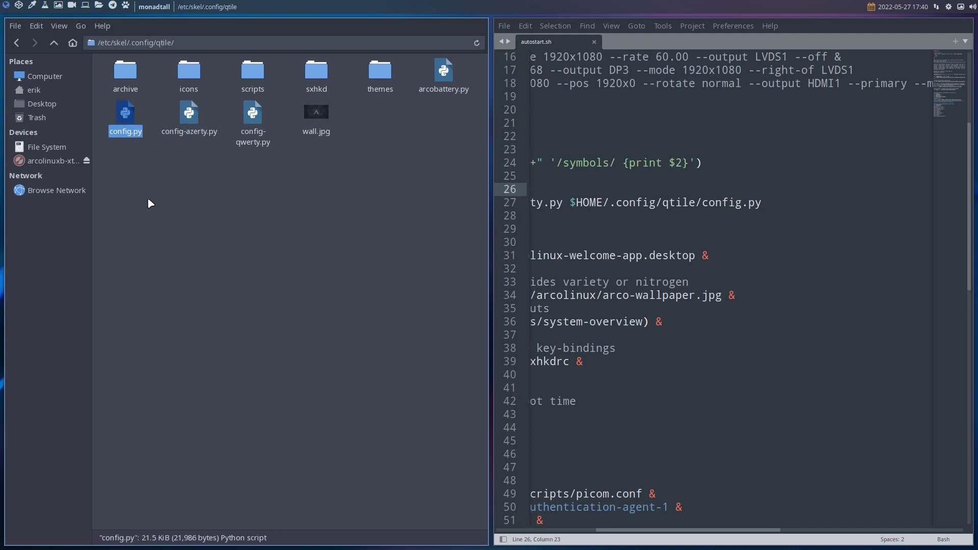
click(252, 118)
click(135, 118)
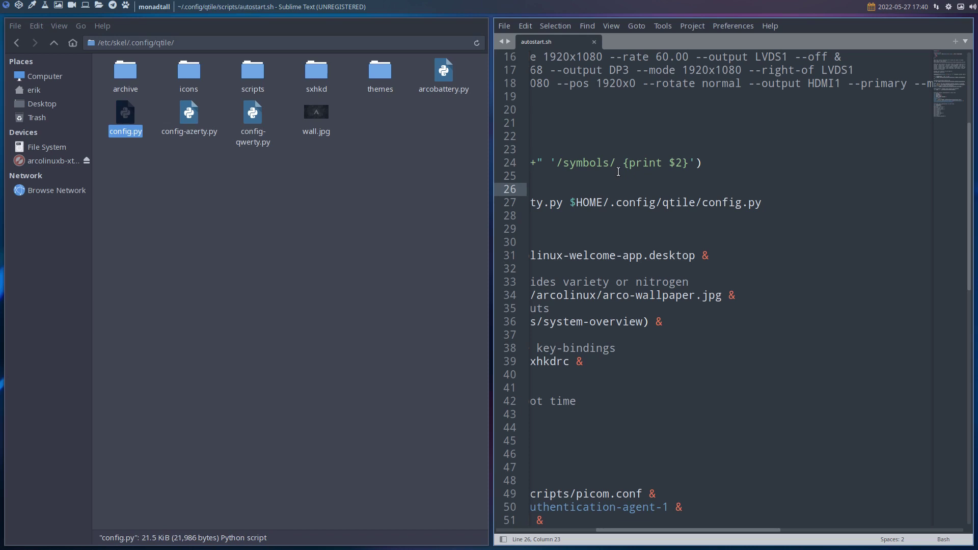
Close autostart.sh, open the skel config.py and delete the comma after "q" on line 65
key(super+q)
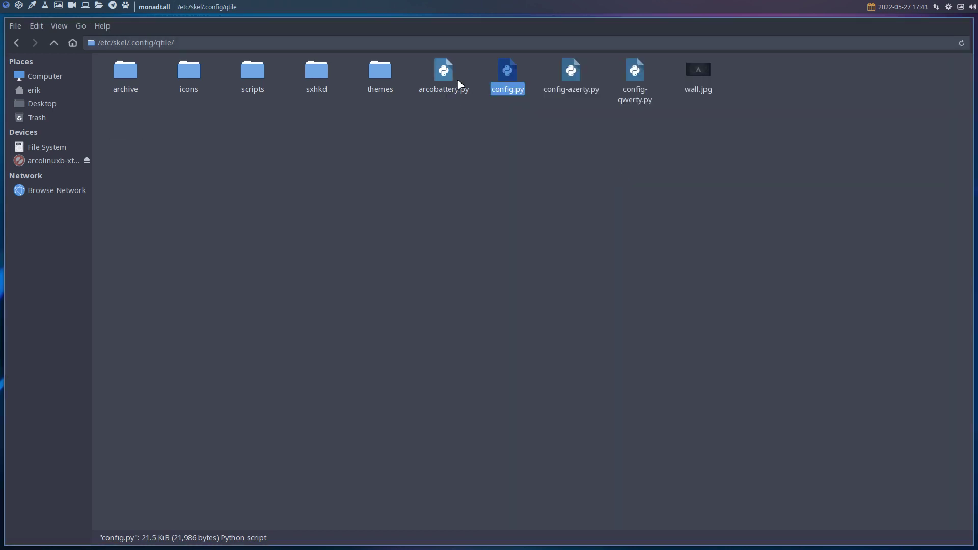
double_click(507, 77)
scroll(691, 296, down, 7)
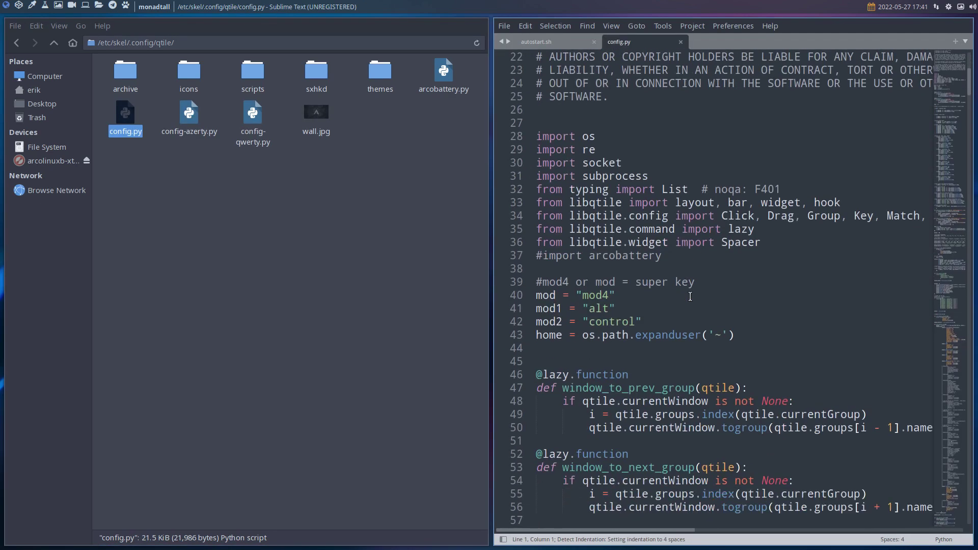
scroll(690, 296, down, 5)
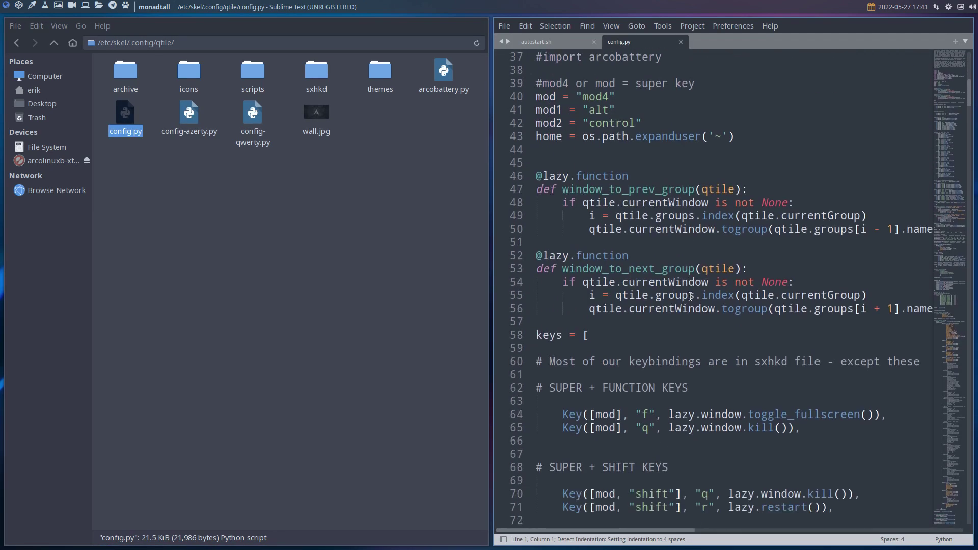
scroll(690, 296, down, 4)
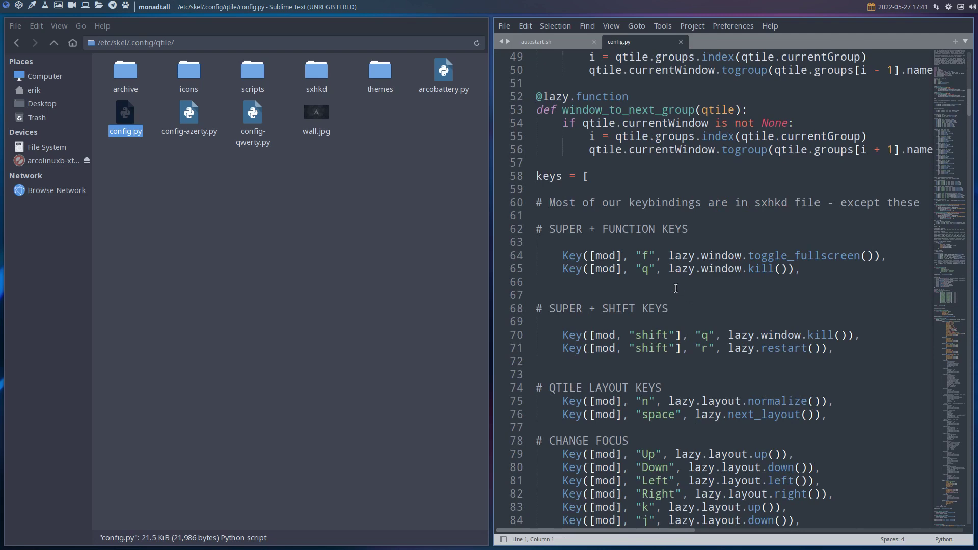
click(662, 270)
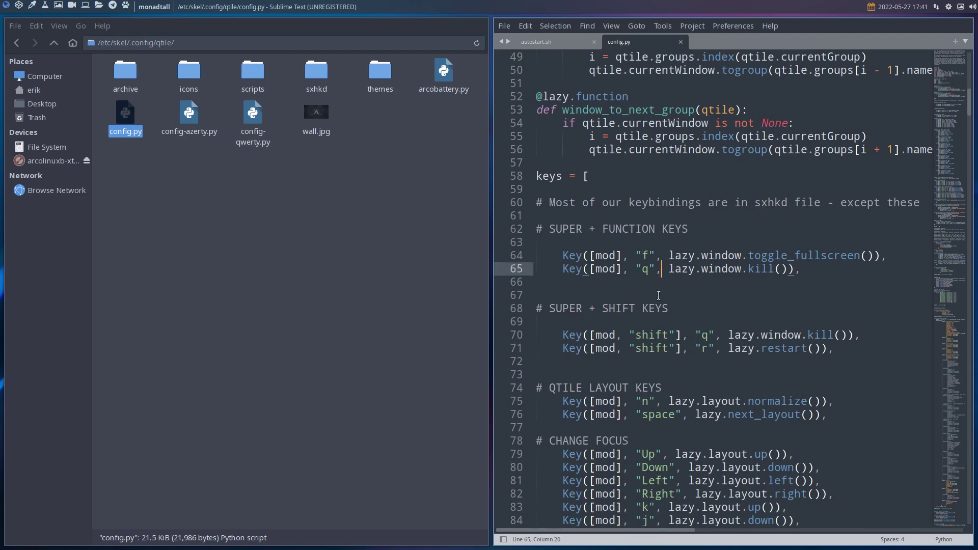
key(BackSpace)
Save config.py, authenticating with the password, and close all windows
key(ctrl+s)
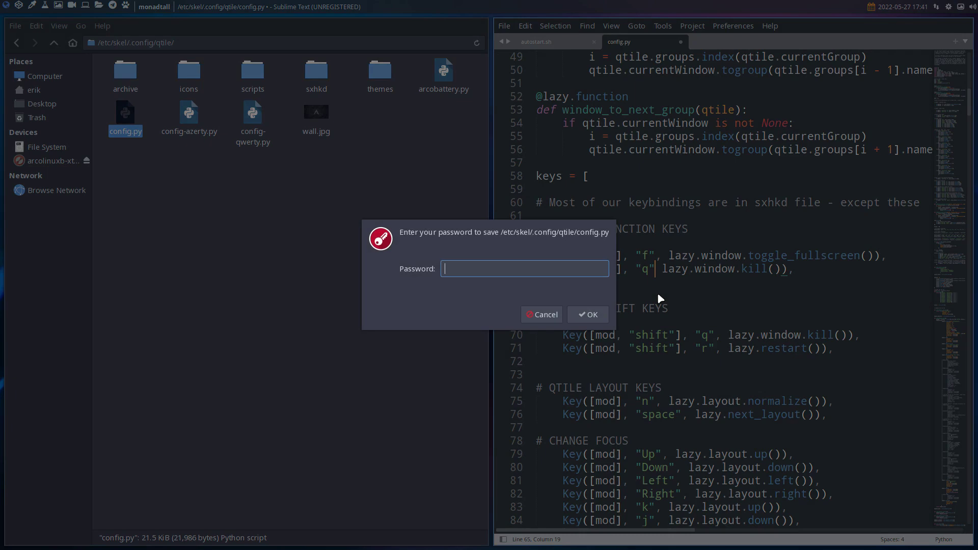
text(****)
key(Return)
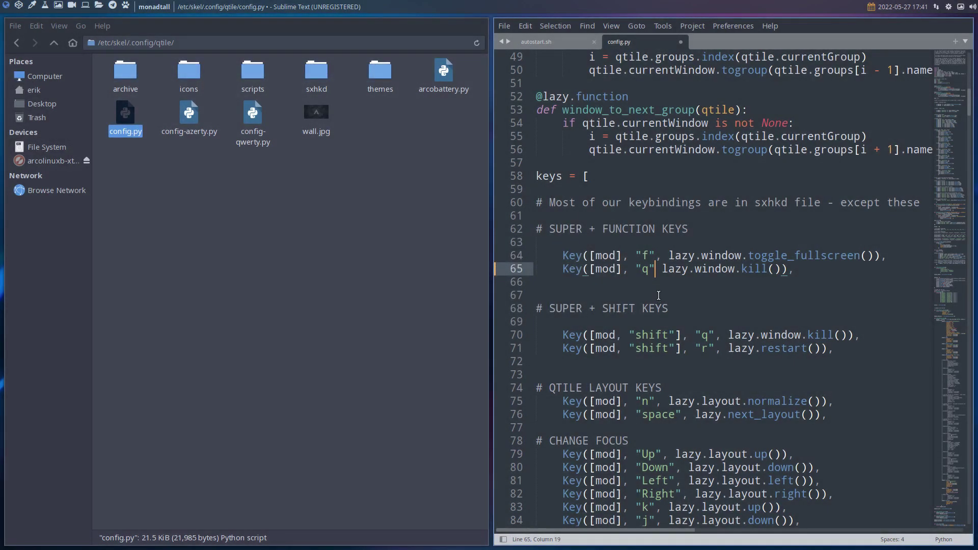
key(super+shift+r)
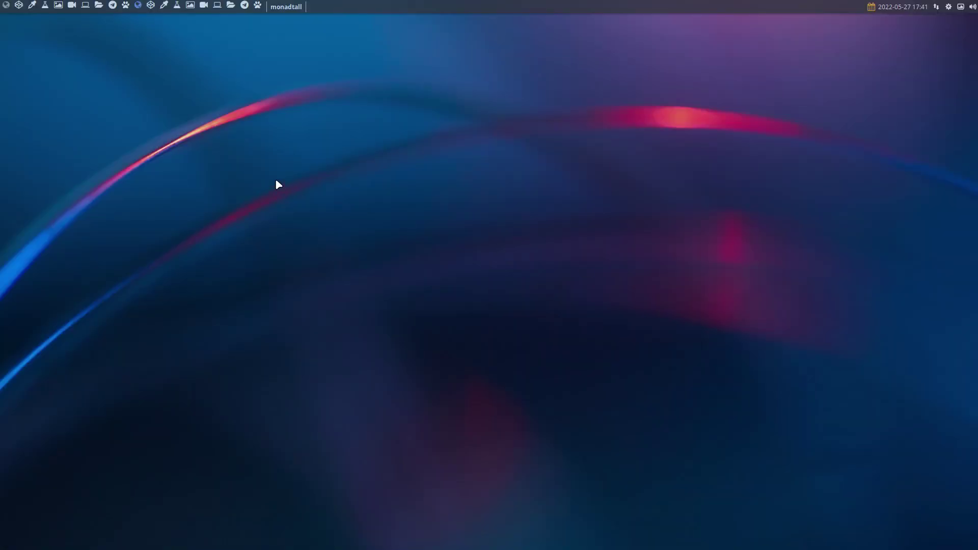
Reboot the machine from the power menu and log back in with the password
key(super+shift+q)
key(r)
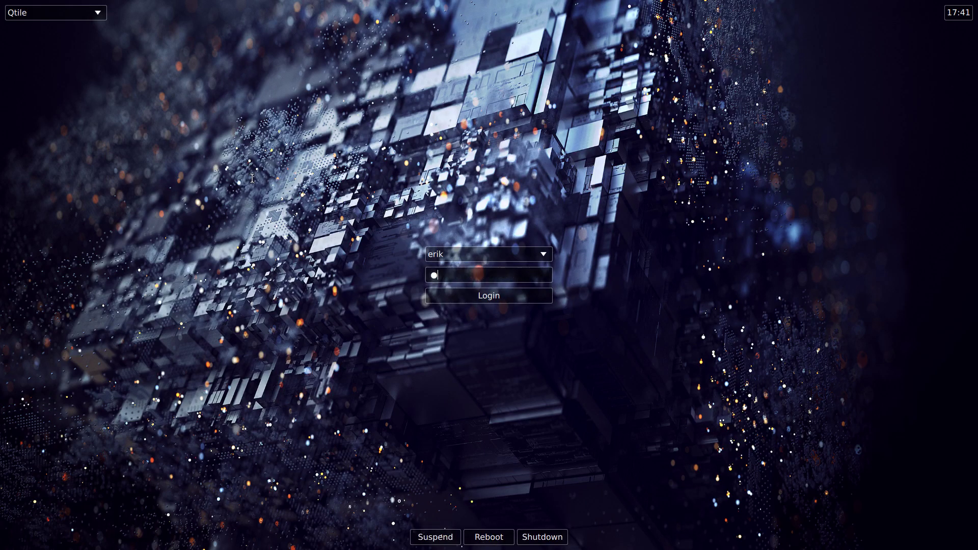
key(Return)
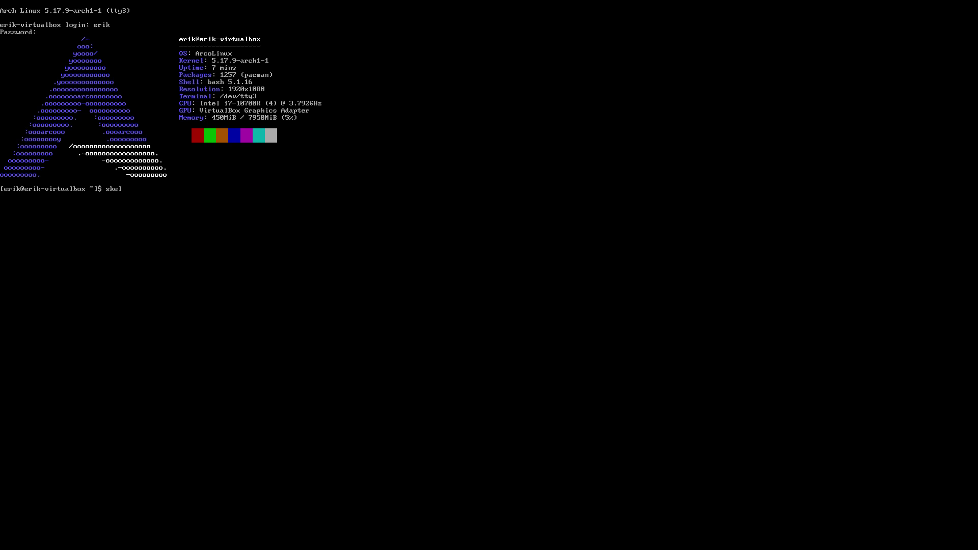
Run skel, then run update and enter the sudo password to update the system
text(skel)
key(Return)
text(update)
key(Return)
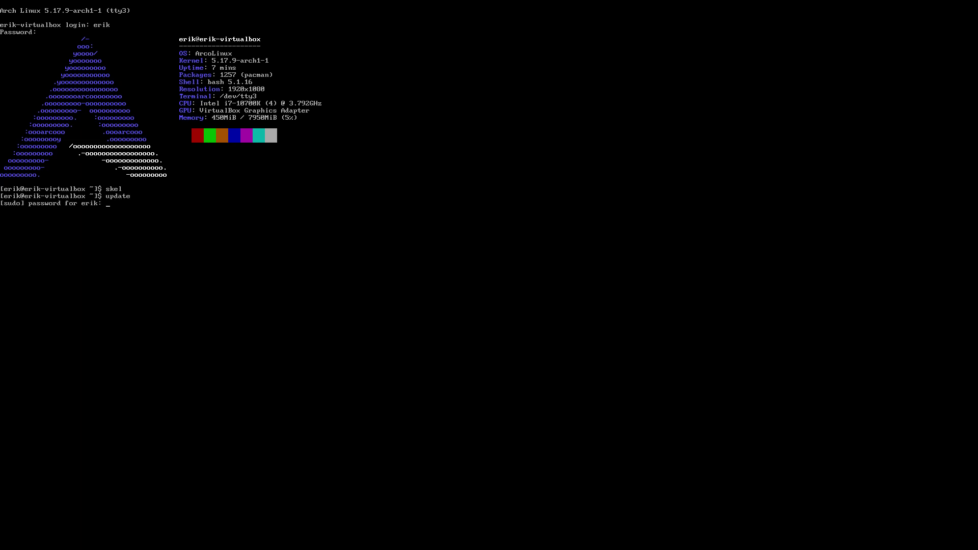
key(Return)
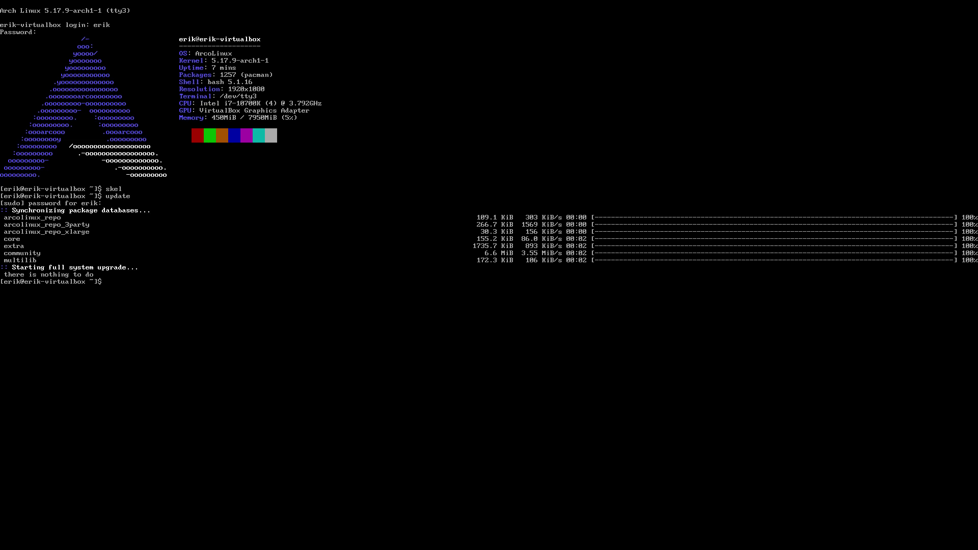
Clear the console with cb, then run skel and answer y to back up and overwrite ~/.config
text(cle)
key(BackSpace)
key(BackSpace)
text(b)
key(Return)
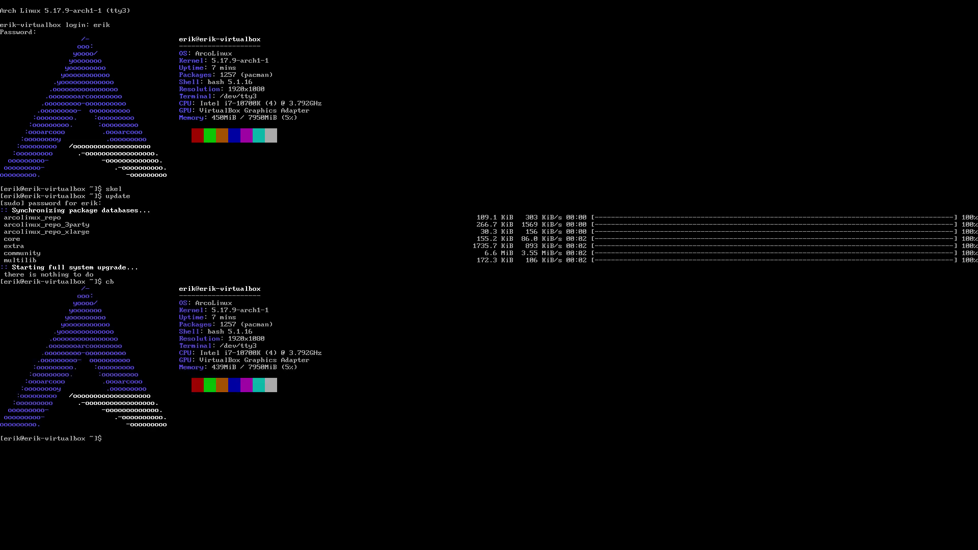
text(skel)
key(Return)
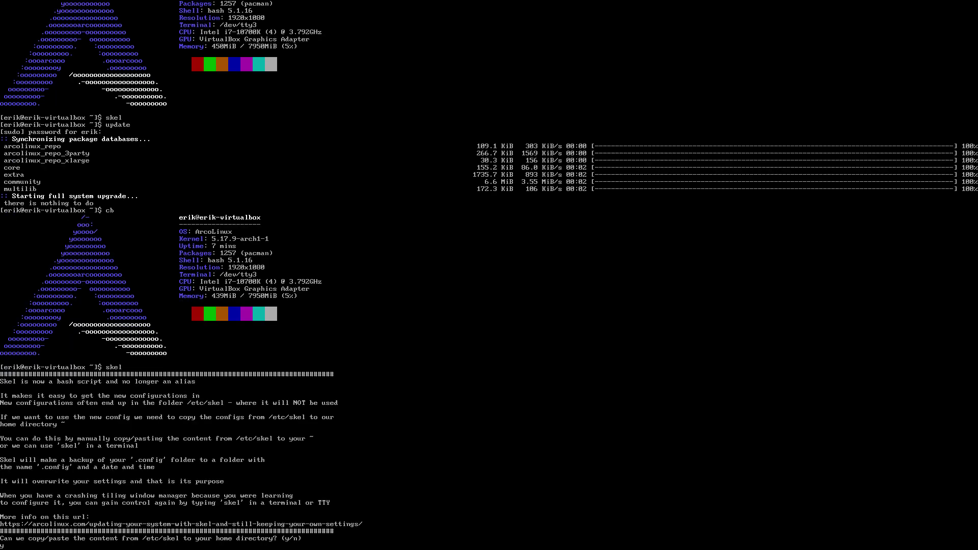
text(y)
key(Return)
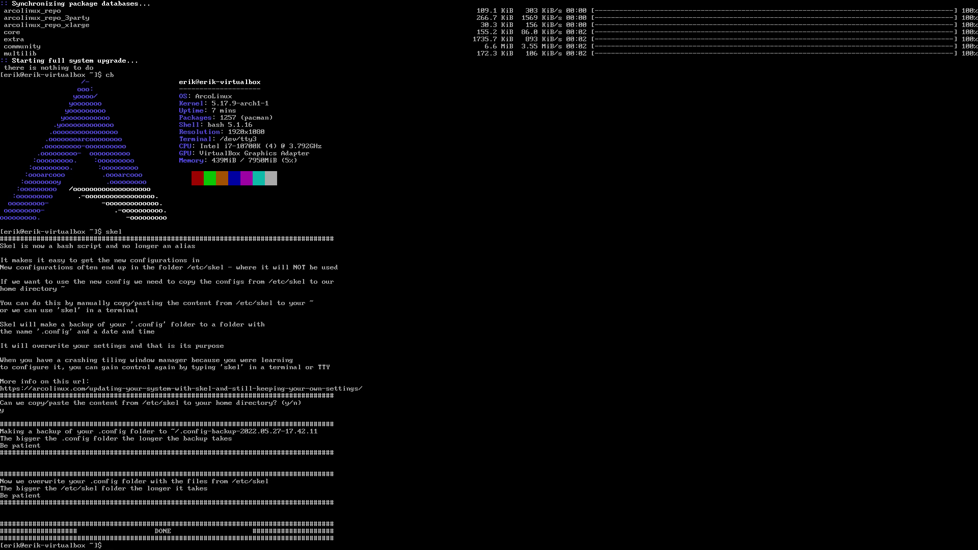
Return to the Qtile desktop, open Thunar at home and peek into both config backup folders
key(ctrl+alt+F1)
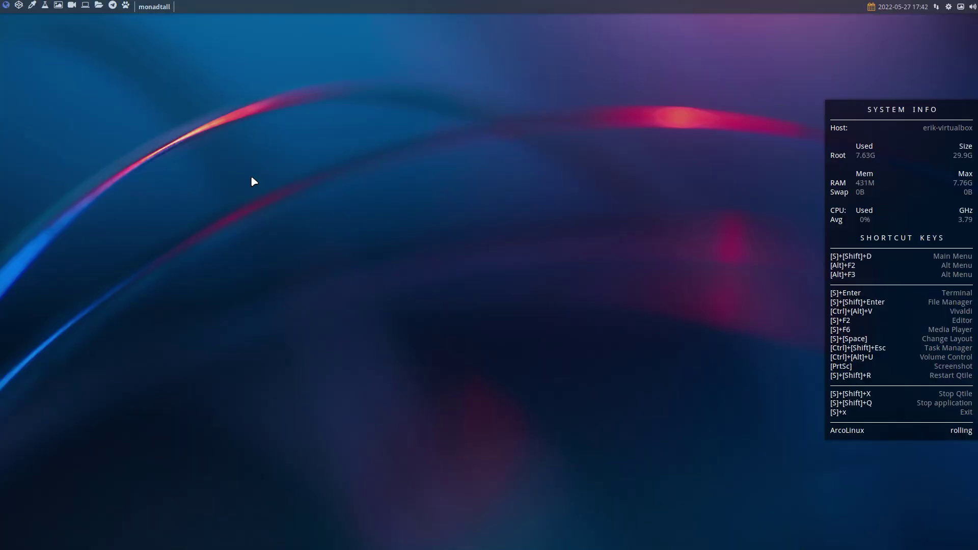
key(super+shift+Return)
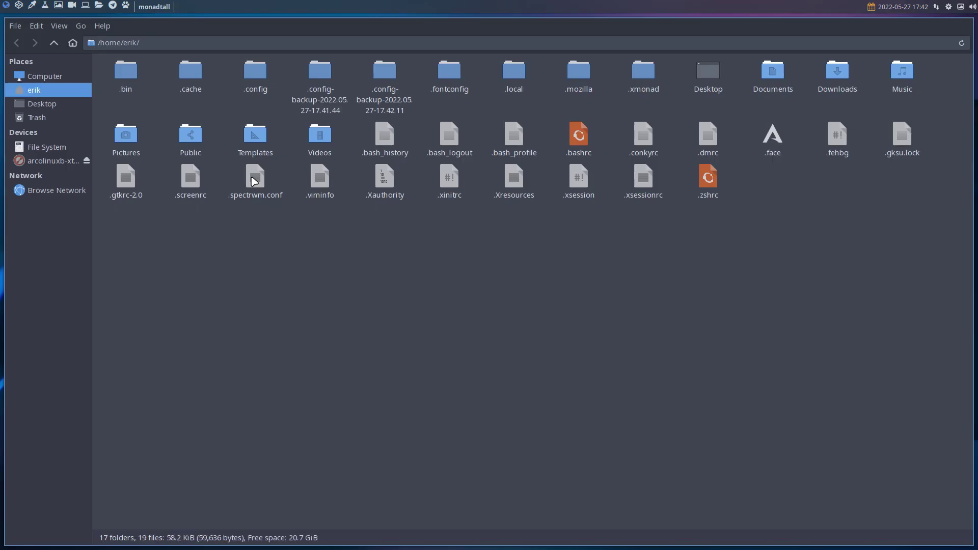
double_click(328, 83)
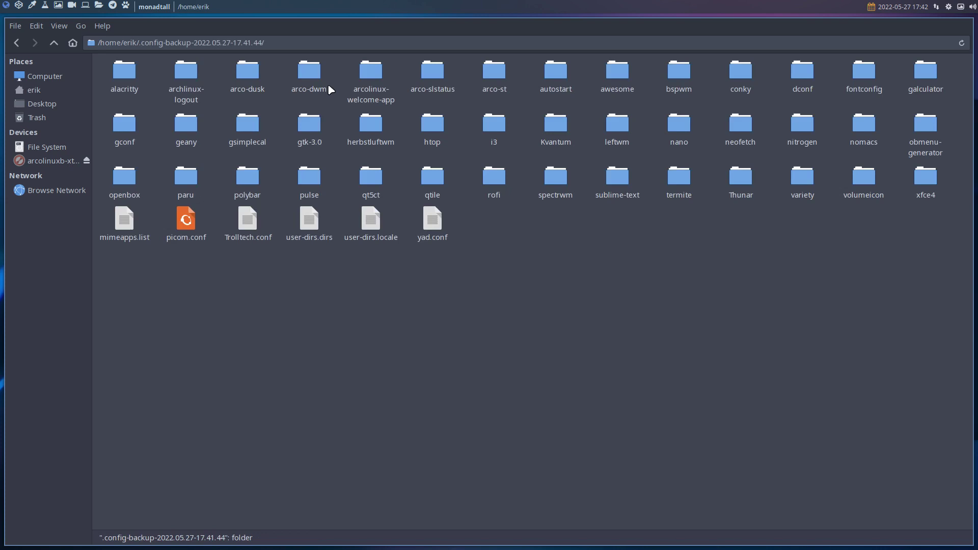
click(54, 43)
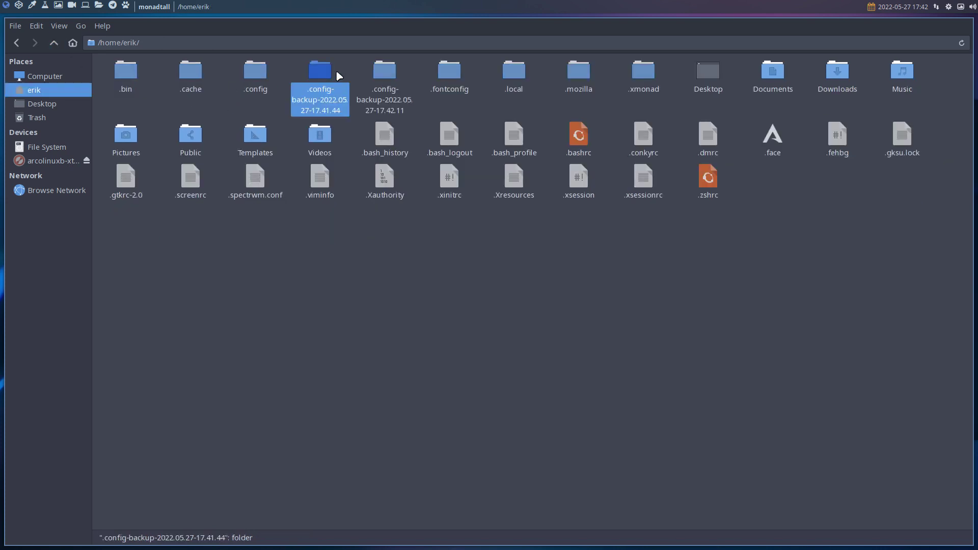
double_click(382, 76)
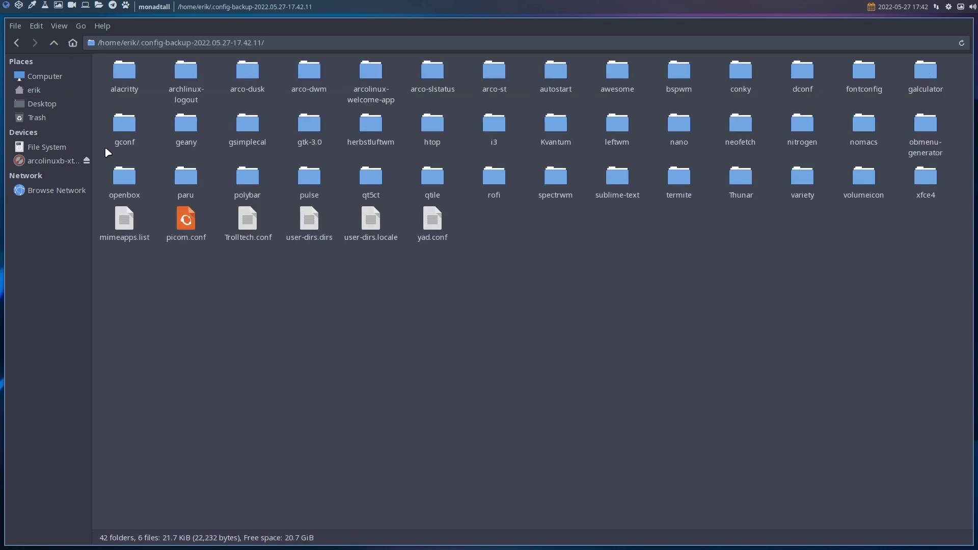
click(54, 44)
Check .config and the older backup, then select .config with the 17.42.11 backup for comparison
double_click(254, 72)
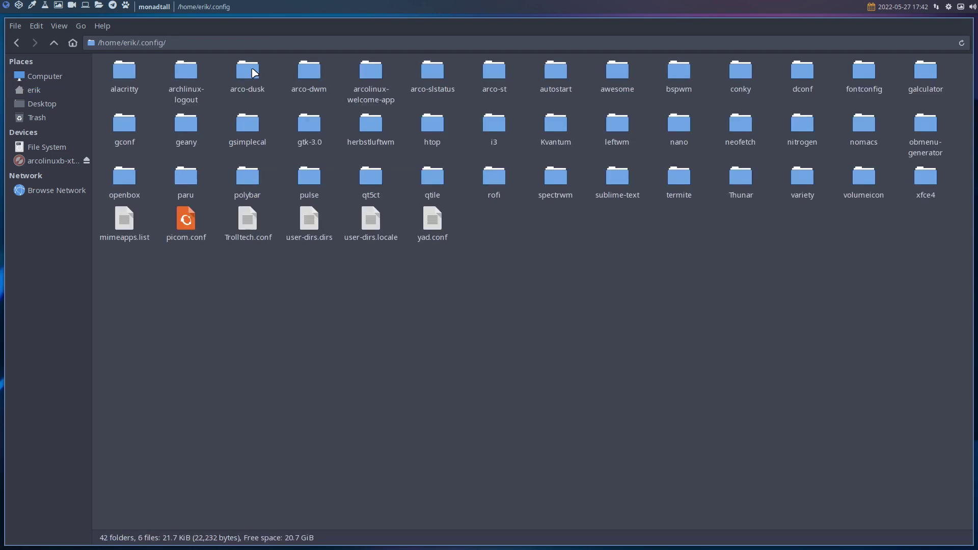
click(53, 44)
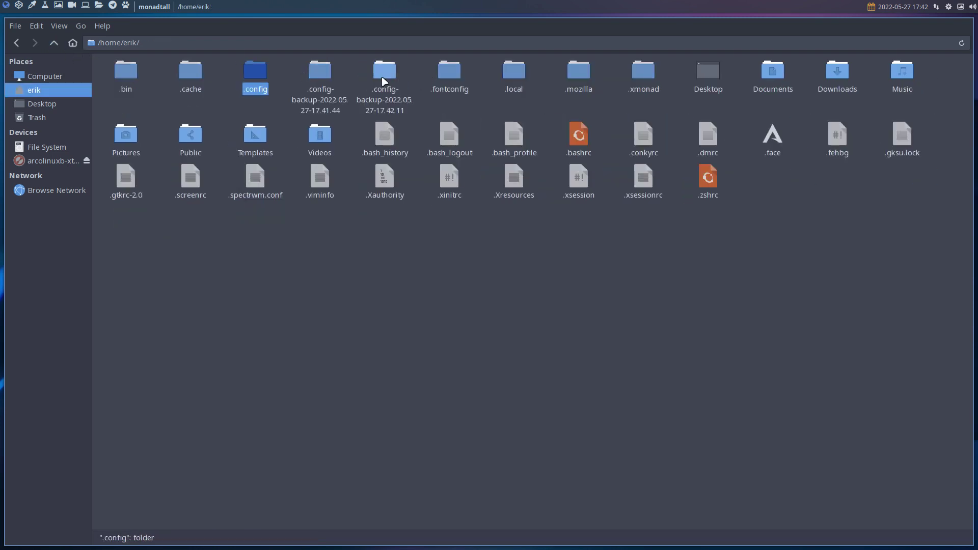
double_click(314, 72)
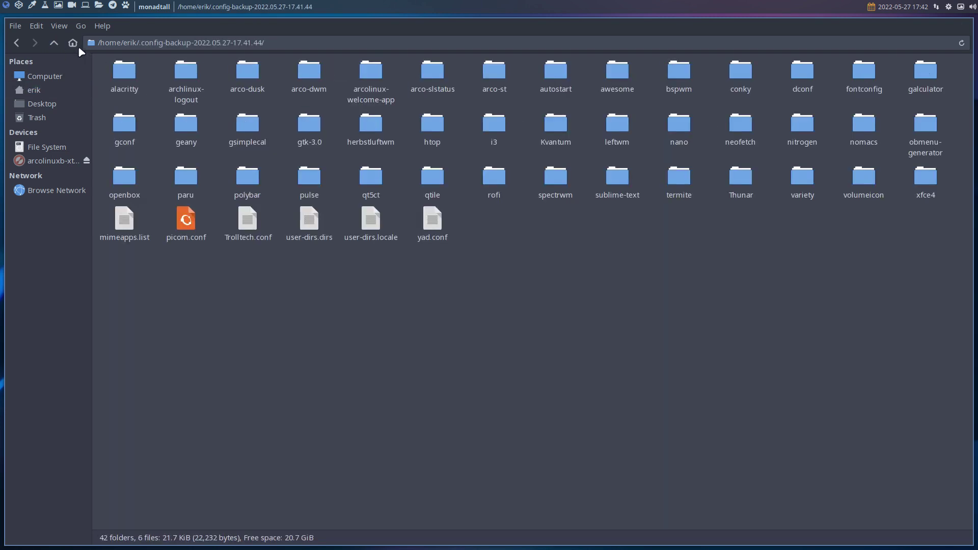
click(54, 43)
click(254, 72)
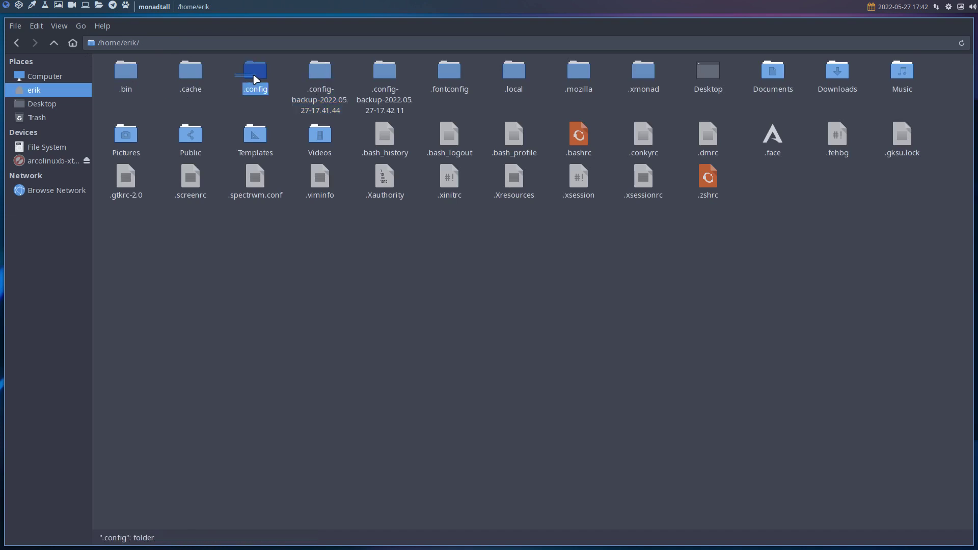
ctrl+click(387, 76)
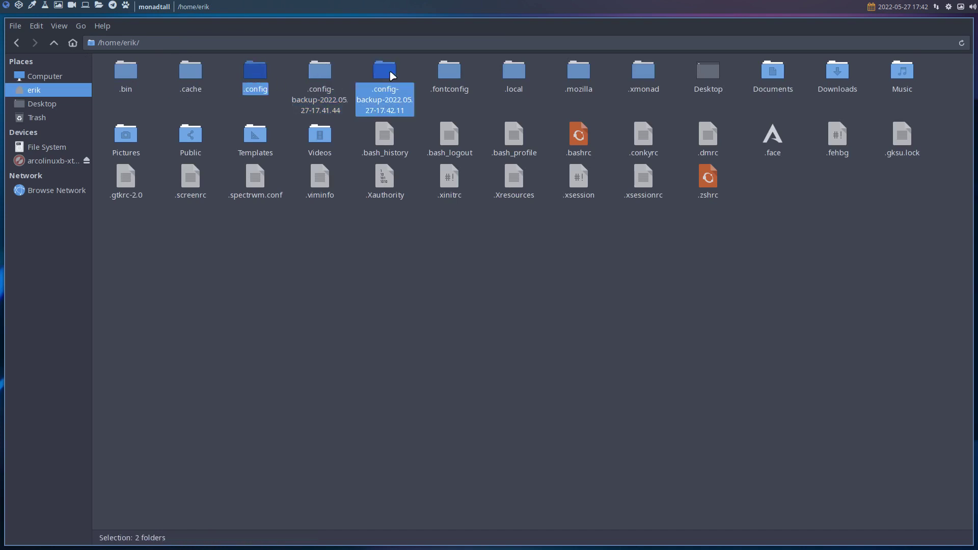
right_click(391, 75)
Compare .config against the 17.42.11 backup, finding only thunar.xml and dconf's user file differ, then select all three folders
click(417, 268)
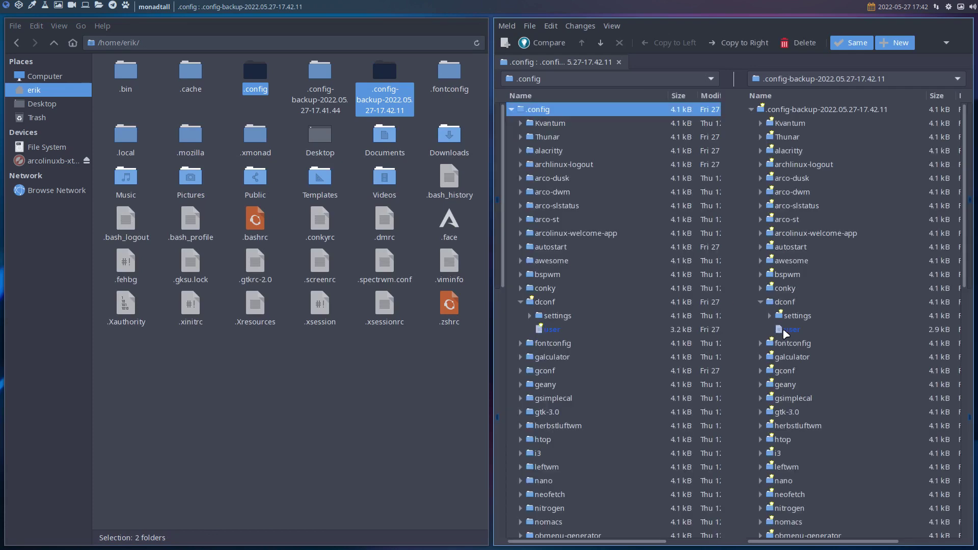
click(849, 43)
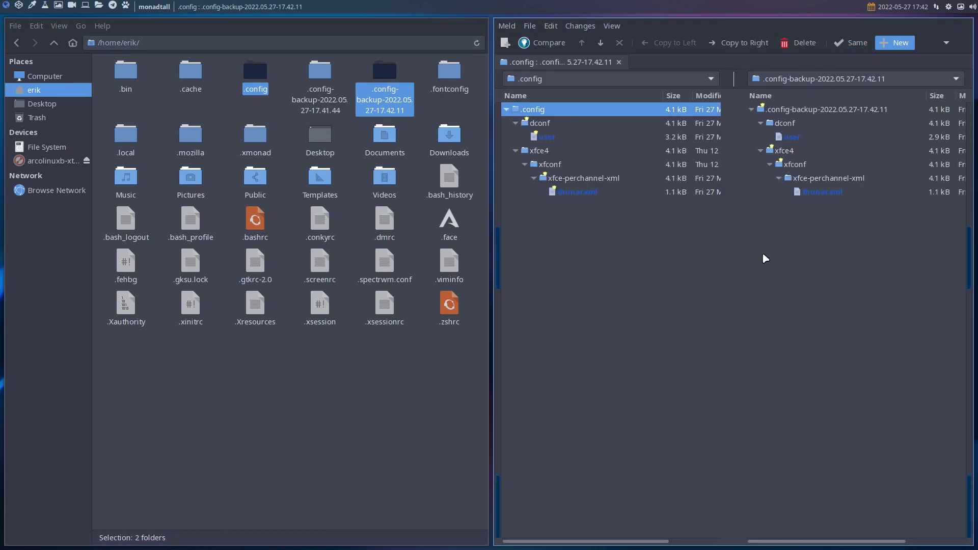
click(839, 193)
click(799, 138)
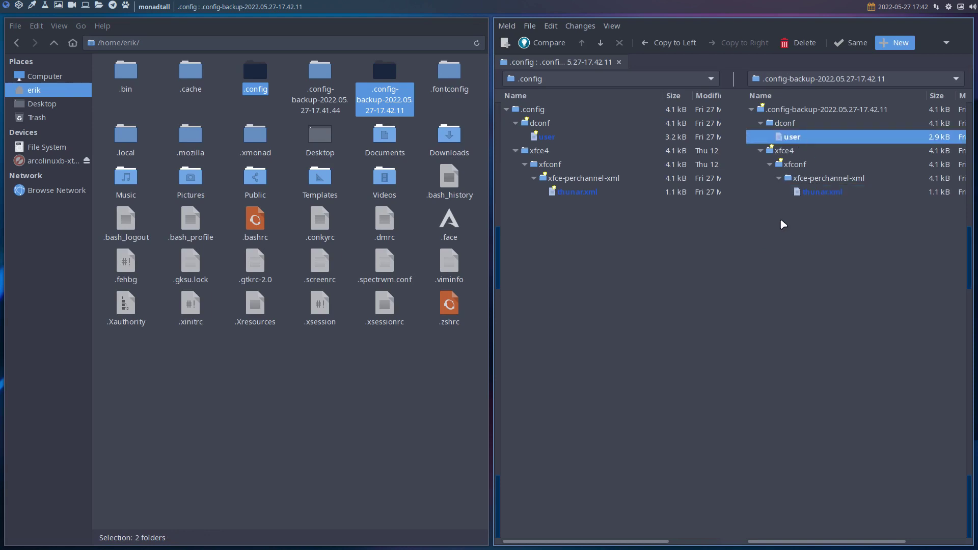
key(super+q)
drag(225, 76, 387, 82)
right_click(388, 81)
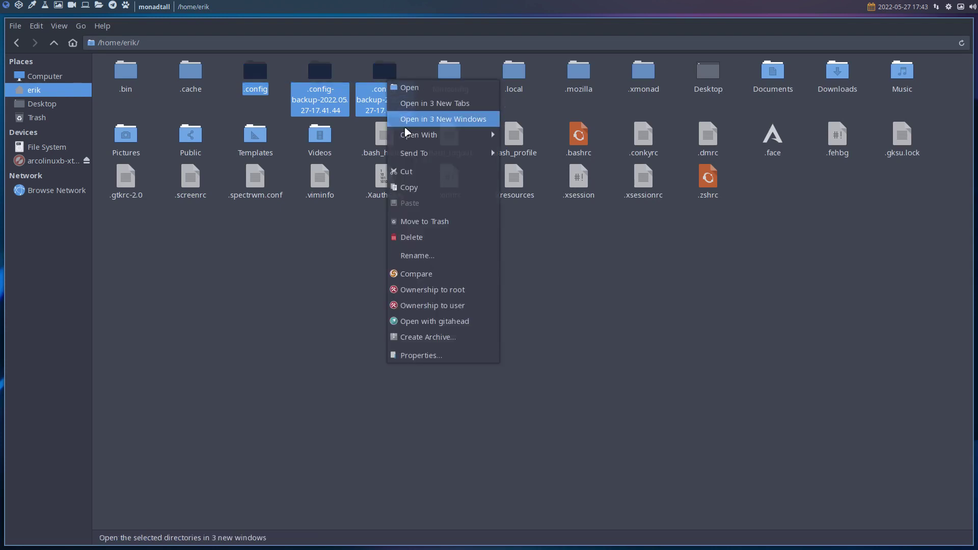
click(435, 271)
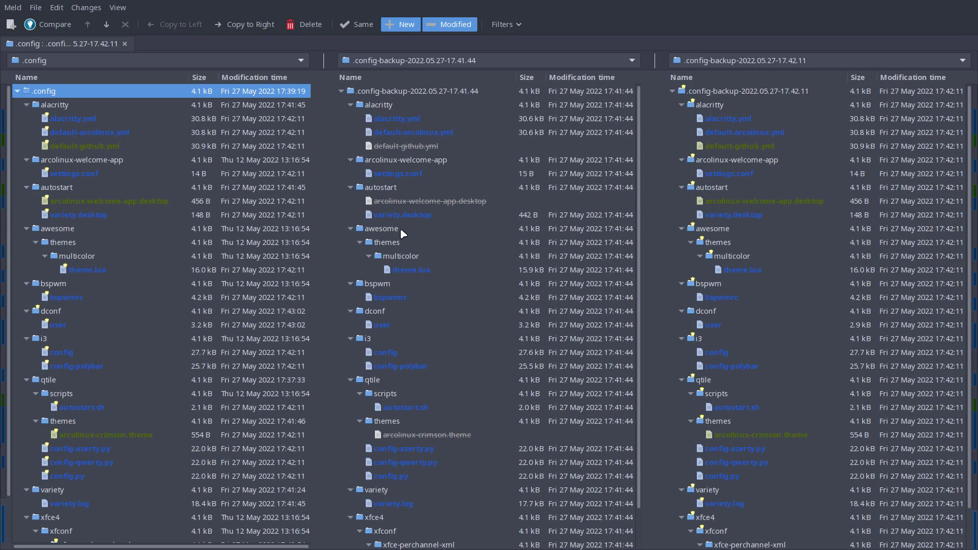
scroll(400, 228, down, 1)
scroll(401, 232, up, 1)
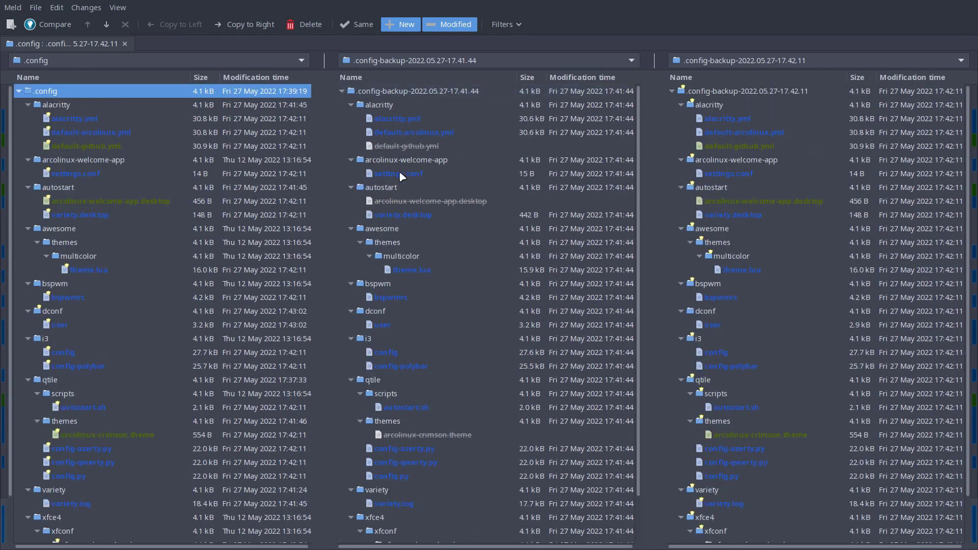
click(409, 117)
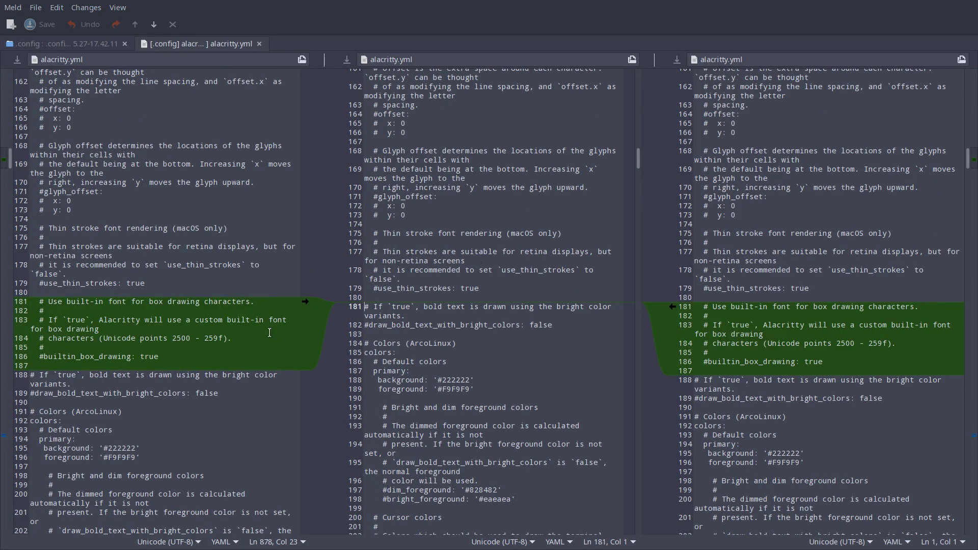
scroll(688, 322, down, 20)
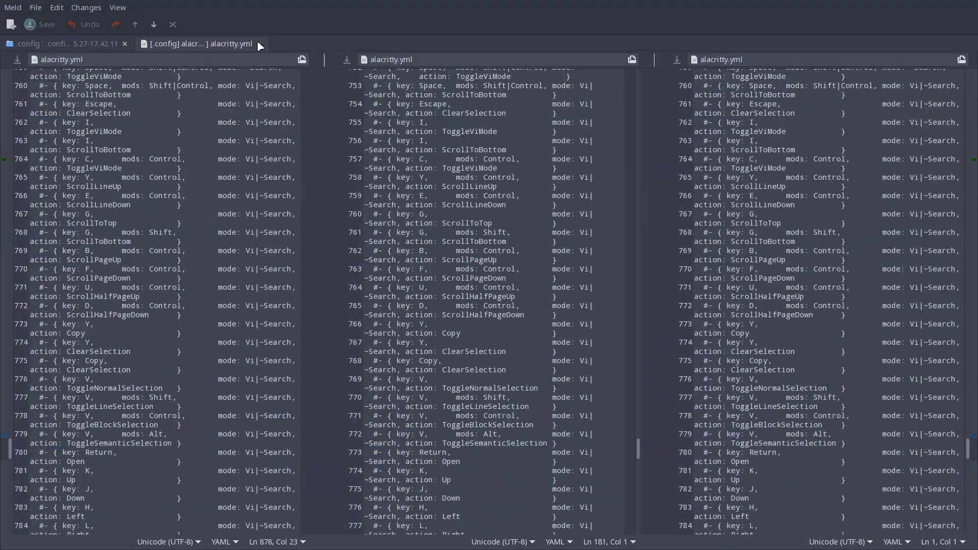
click(260, 44)
scroll(140, 275, down, 2)
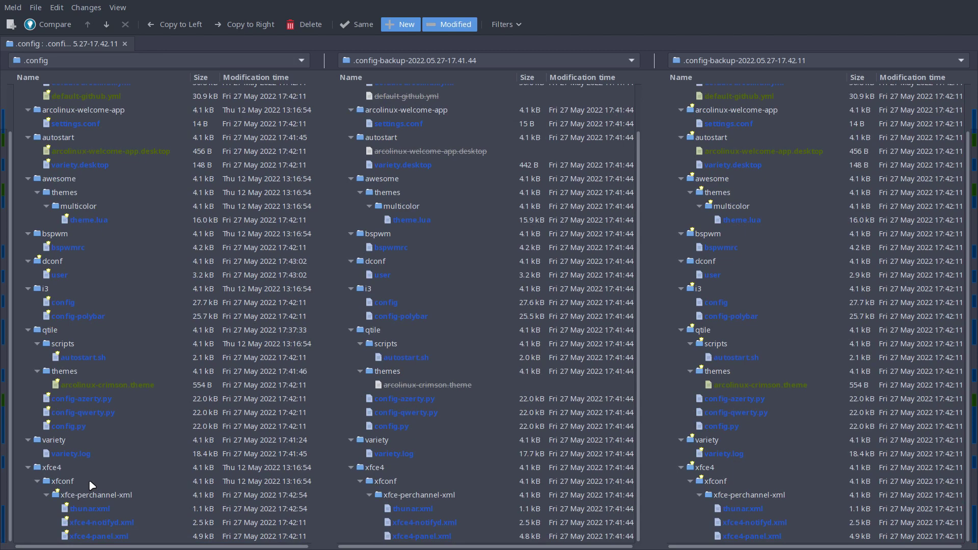
scroll(90, 449, up, 2)
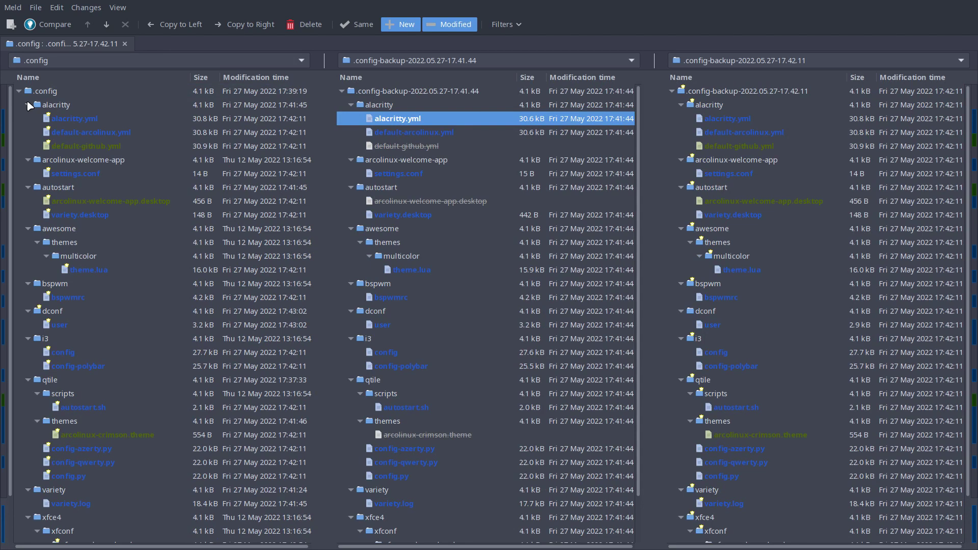
key(ctrl+q)
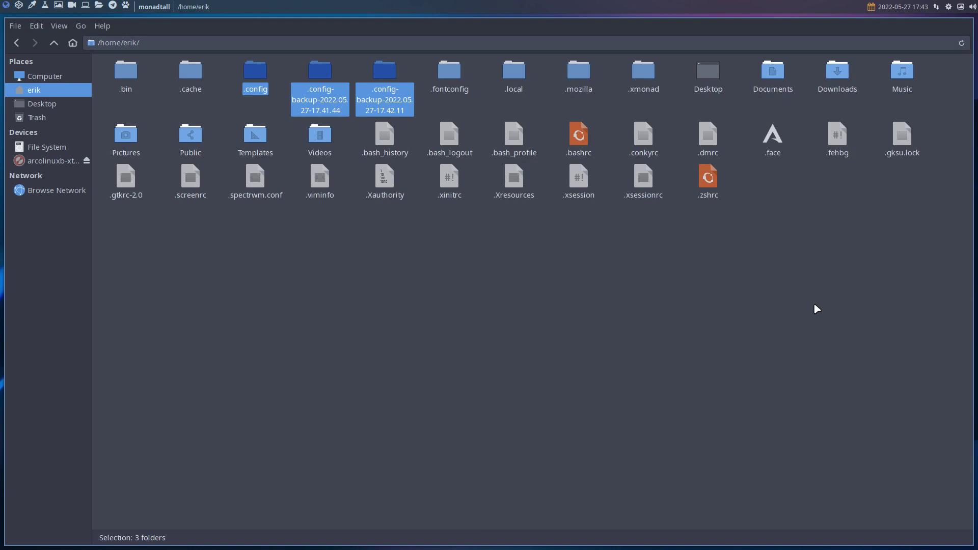
Open .config/qtile and select config.py together with config-azerty.py
double_click(254, 71)
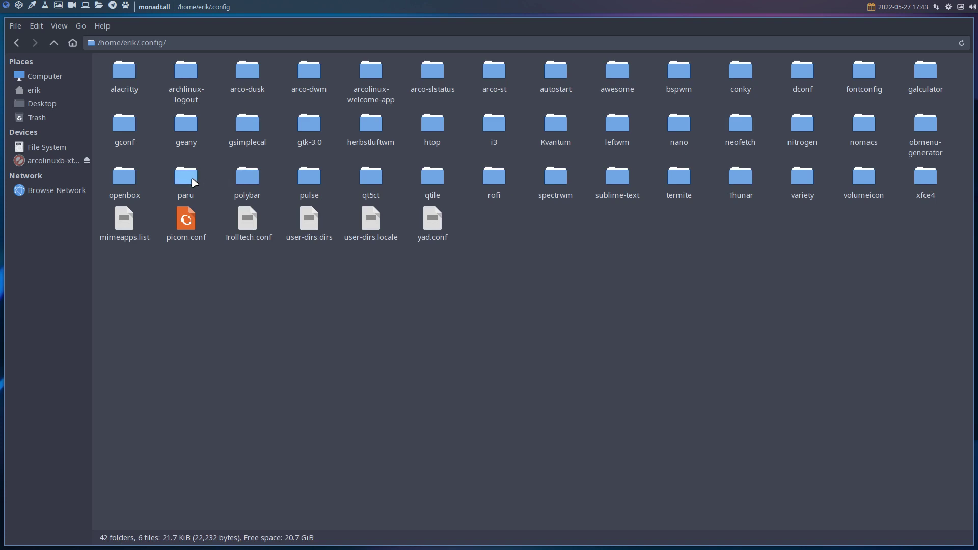
double_click(427, 184)
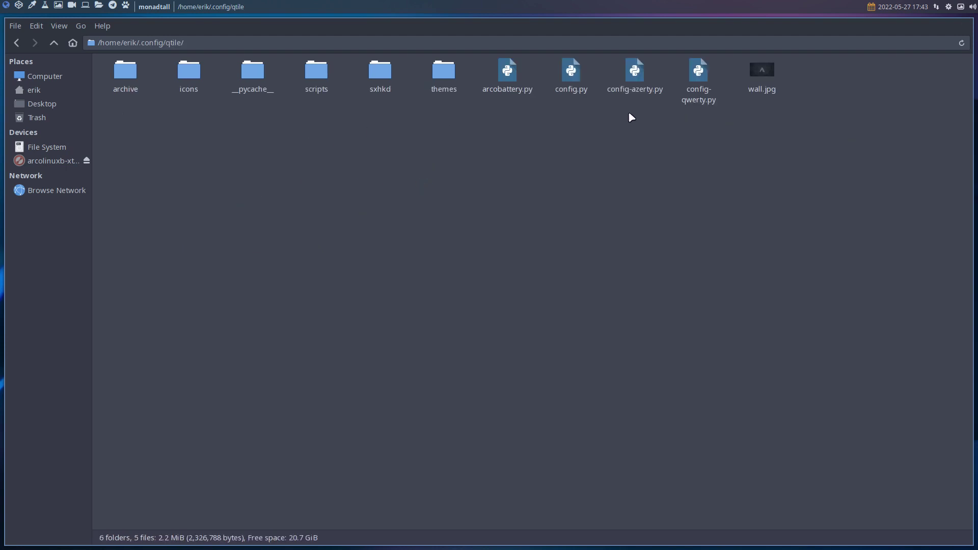
click(574, 74)
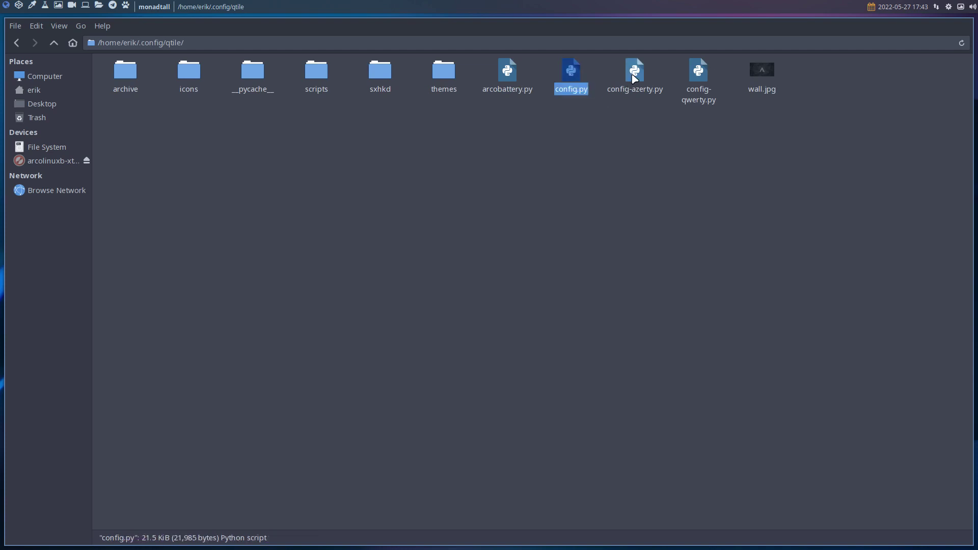
click(635, 71)
click(562, 76)
drag(566, 101, 636, 80)
Compare config.py with config-azerty.py in Meld and copy line 65's comma after "q" into config.py
right_click(636, 81)
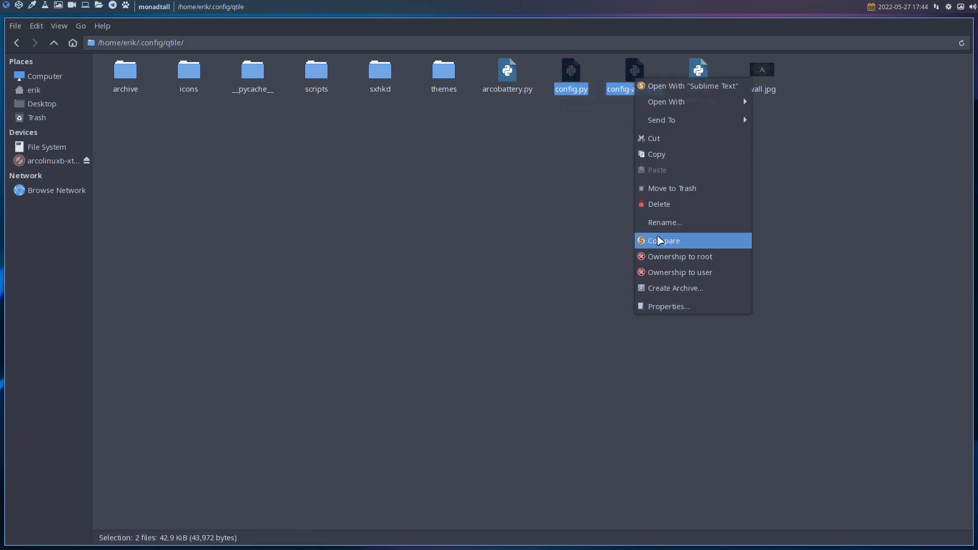
click(656, 238)
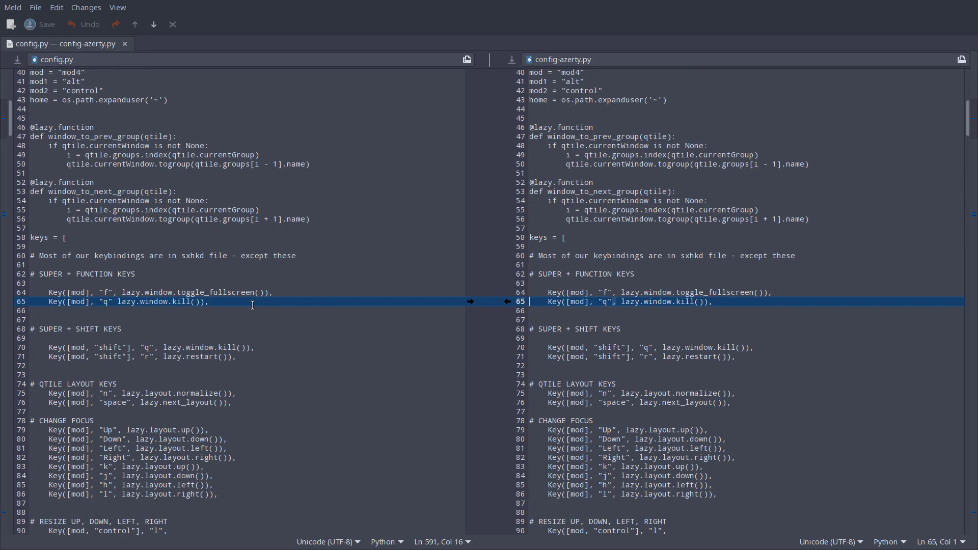
scroll(253, 305, down, 5)
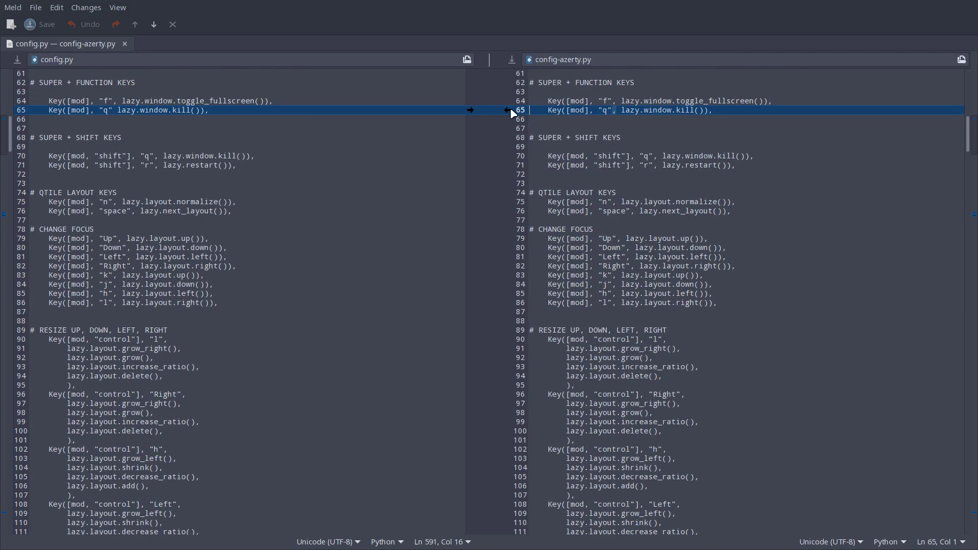
click(508, 110)
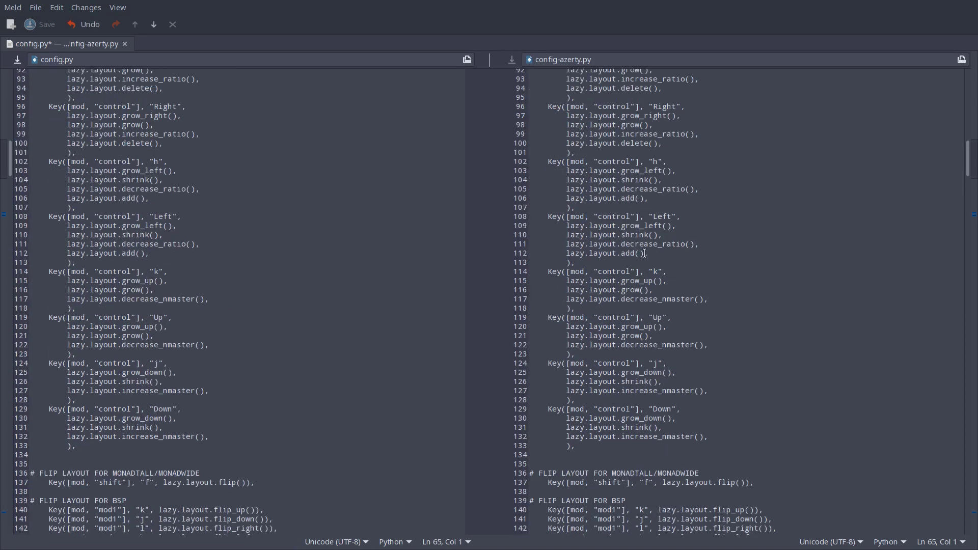
scroll(644, 253, down, 7)
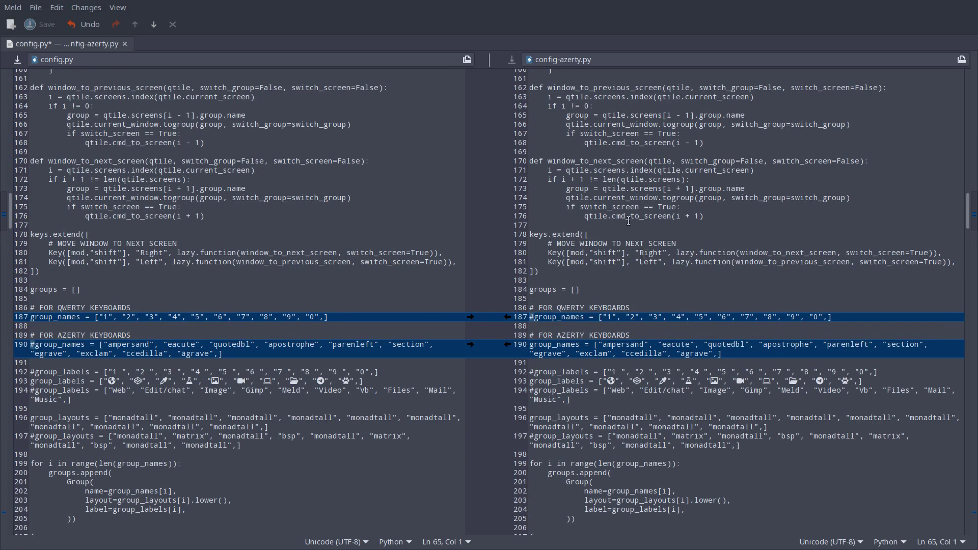
key(super+f)
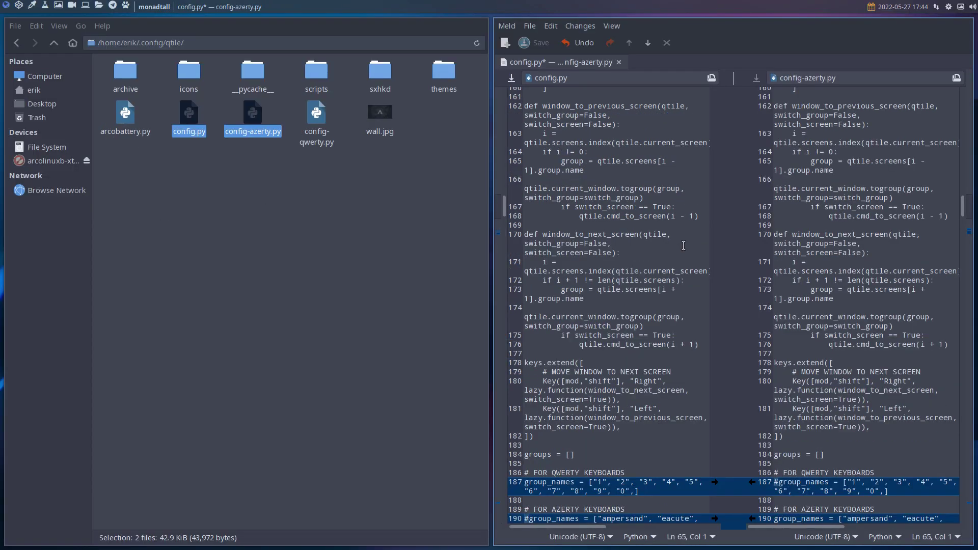
click(416, 195)
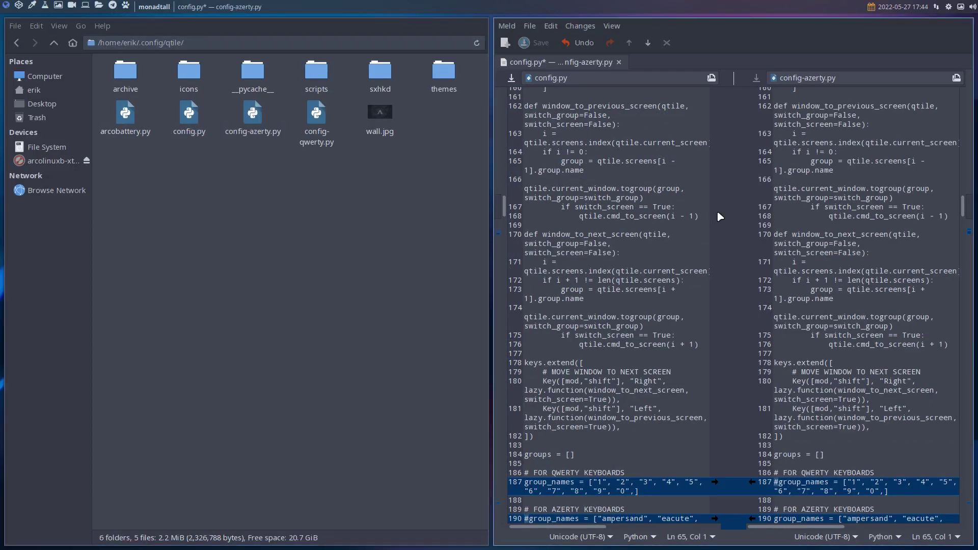